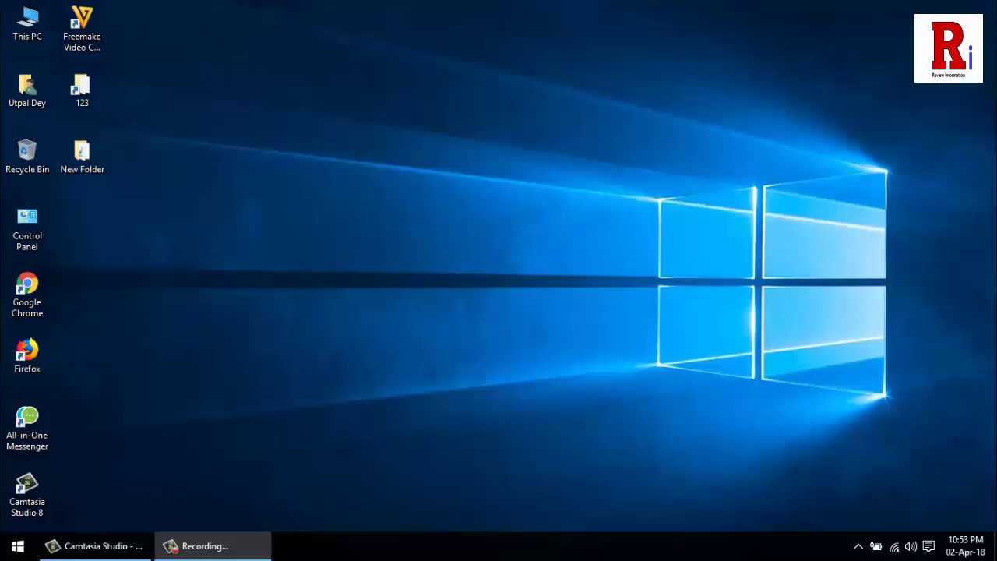
# - Launch services.msc from the Run dialog to open the Services console
pyautogui.press('super')
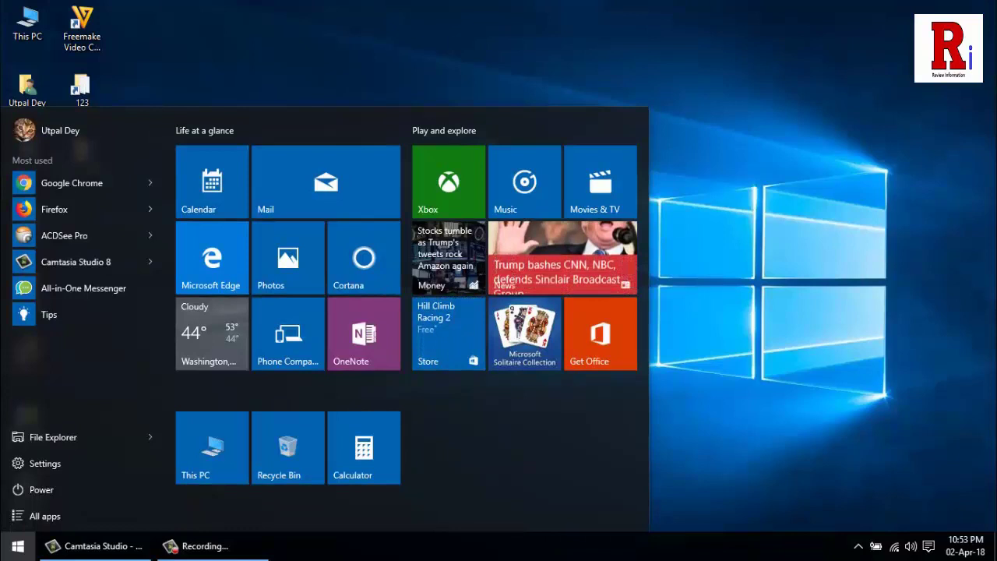
pyautogui.write('run')
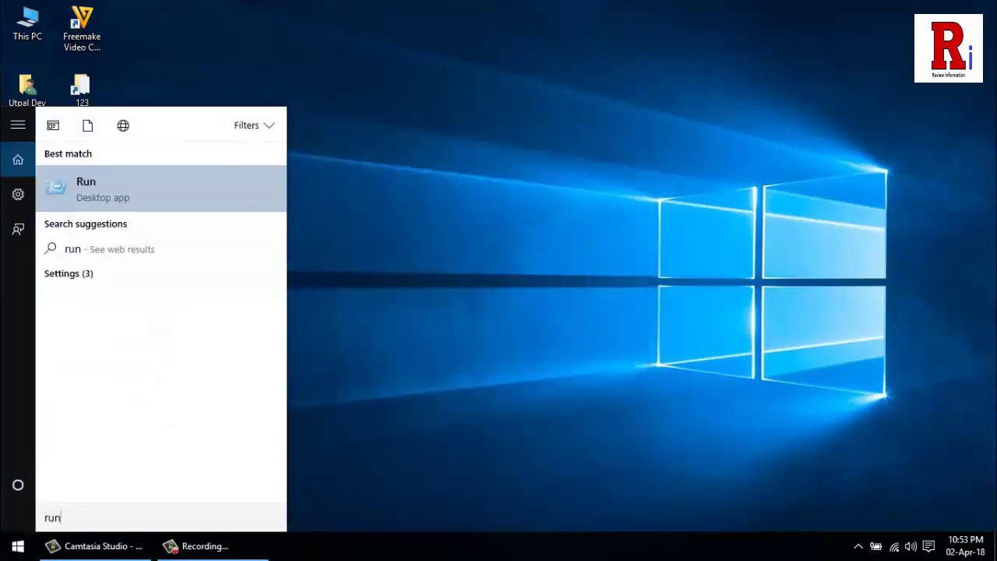
pyautogui.press('Return')
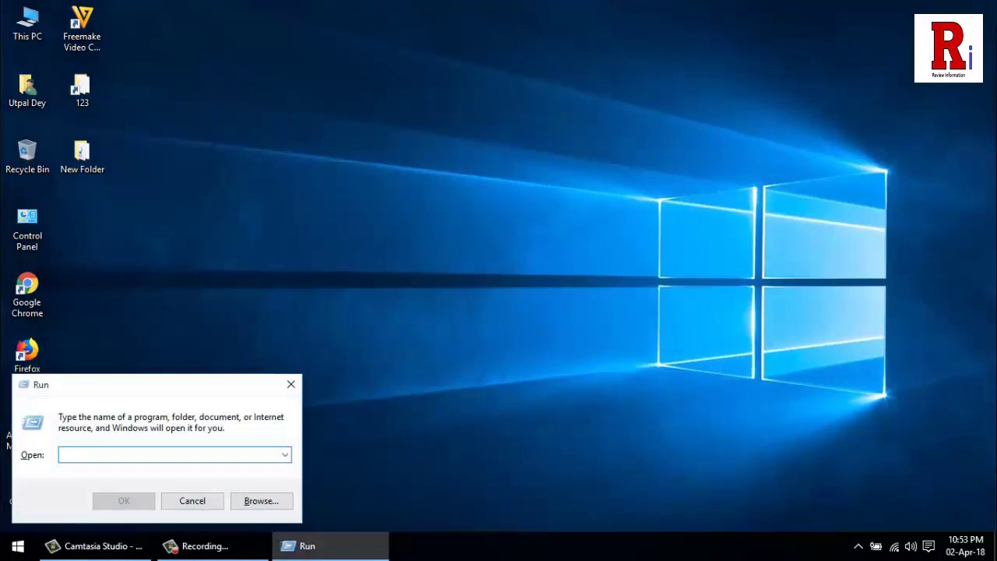
pyautogui.write('ser')
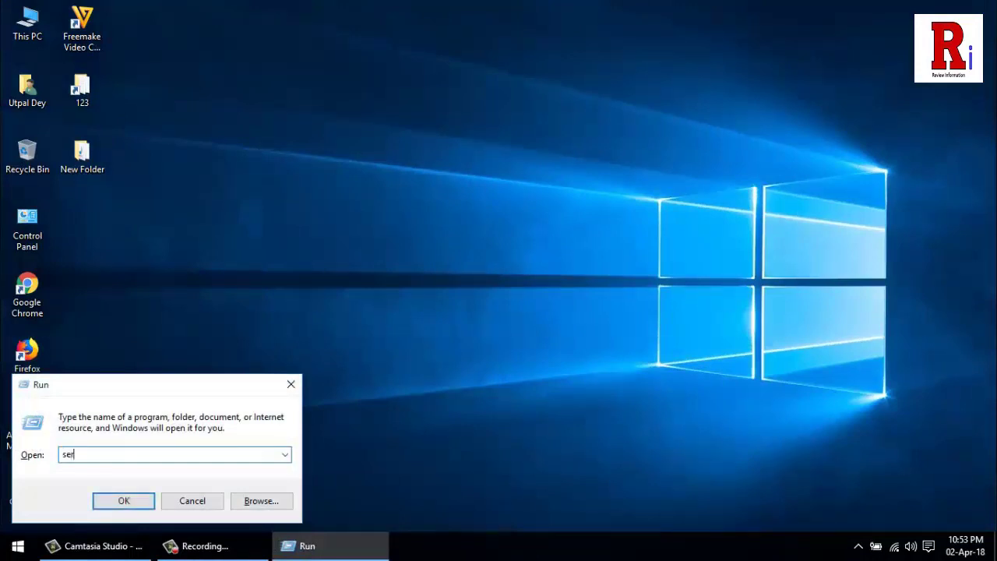
pyautogui.write('vic')
pyautogui.write('e')
pyautogui.write('s.m')
pyautogui.write('sc')
pyautogui.press('Return')
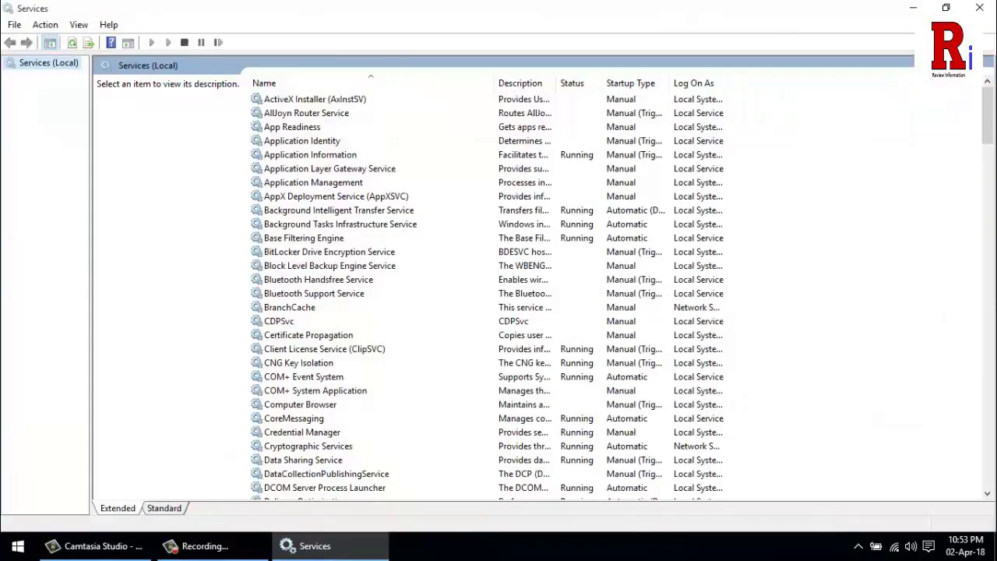
# - Set the Windows Update service's startup type to Disabled, apply it, and close Services
pyautogui.scroll(-9, 498, 296)
pyautogui.scroll(-15, 499, 296)
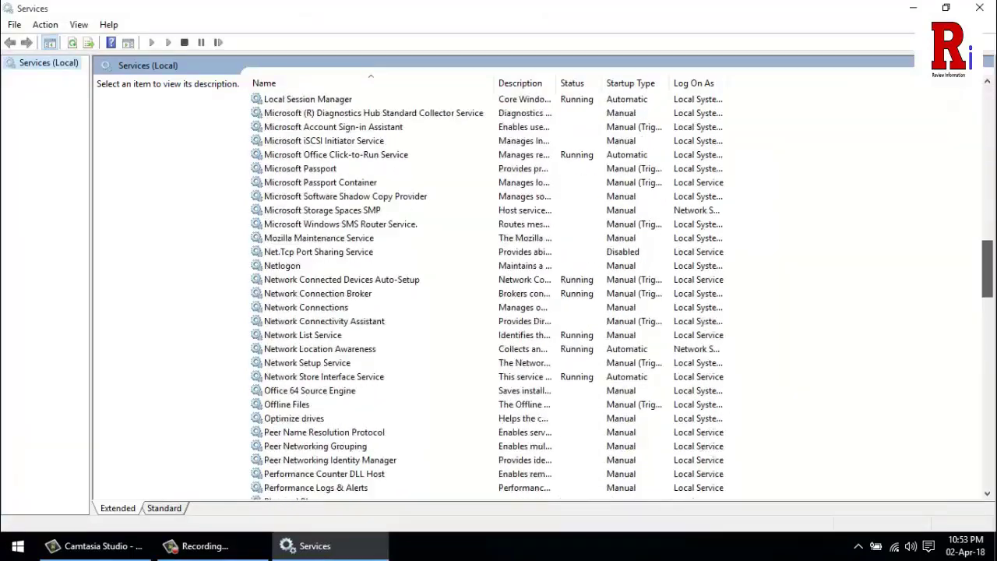
pyautogui.scroll(-15, 499, 296)
pyautogui.scroll(-14, 498, 296)
pyautogui.scroll(-5, 499, 296)
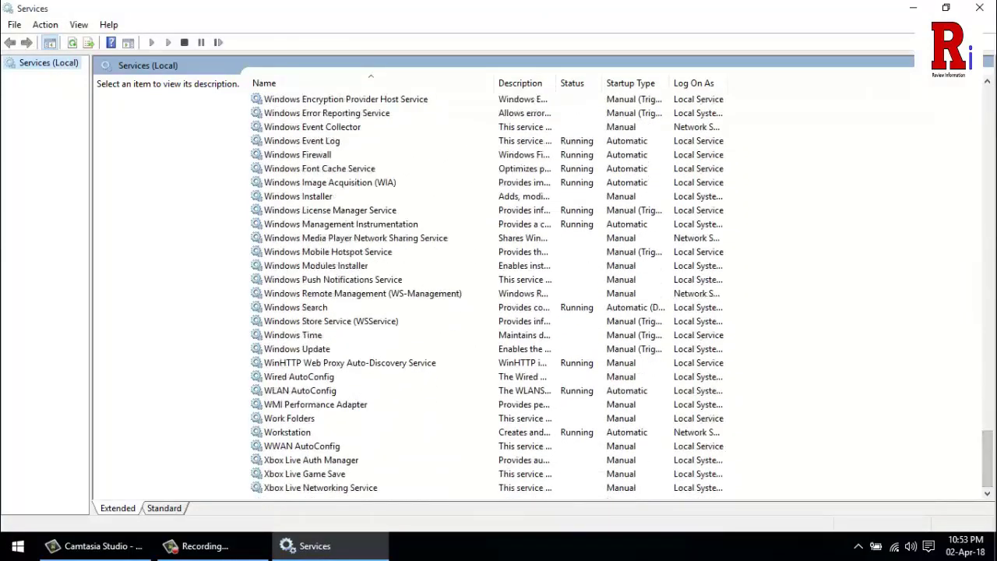
pyautogui.doubleClick(297, 349)
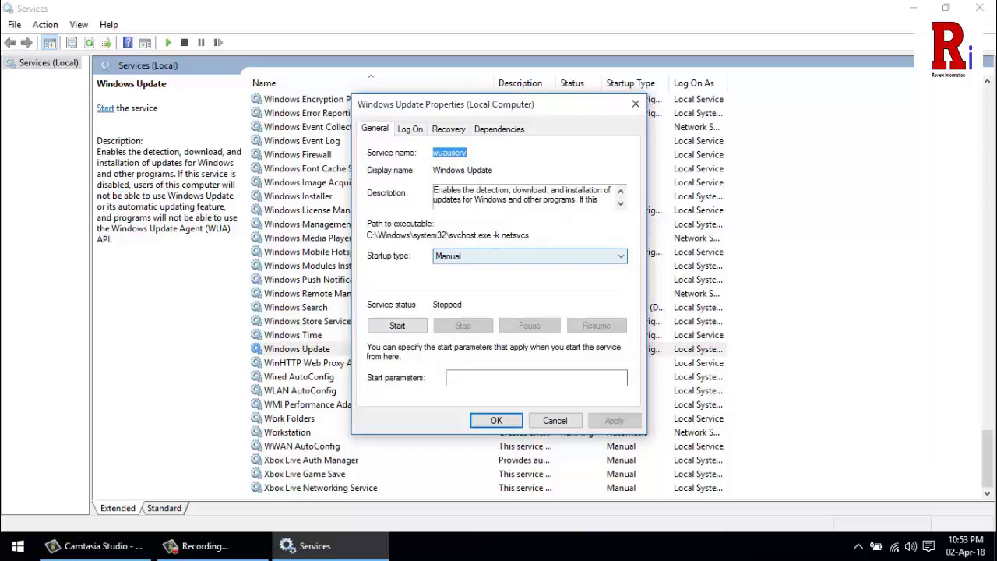
pyautogui.click(530, 256)
pyautogui.press('Down')
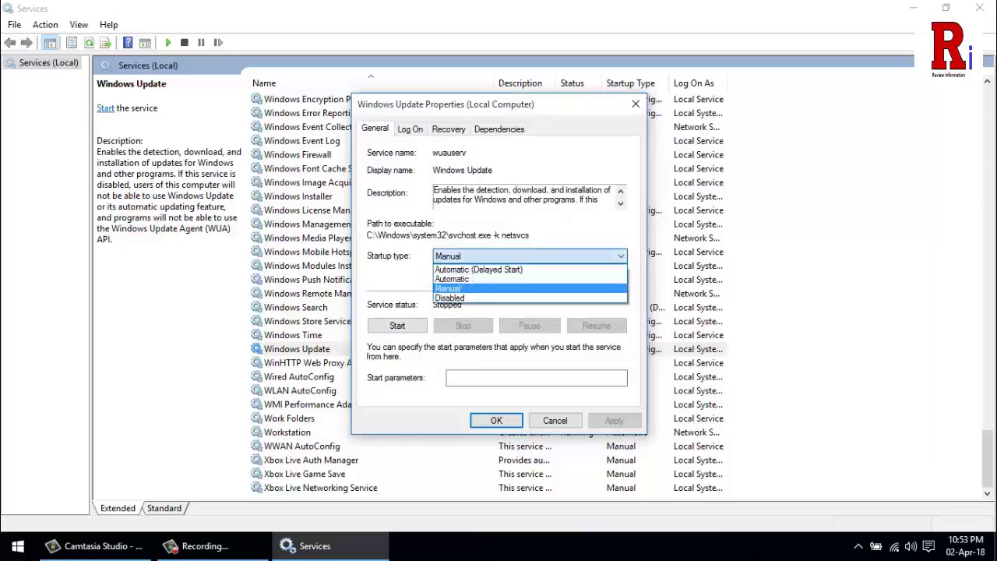
pyautogui.press('Return')
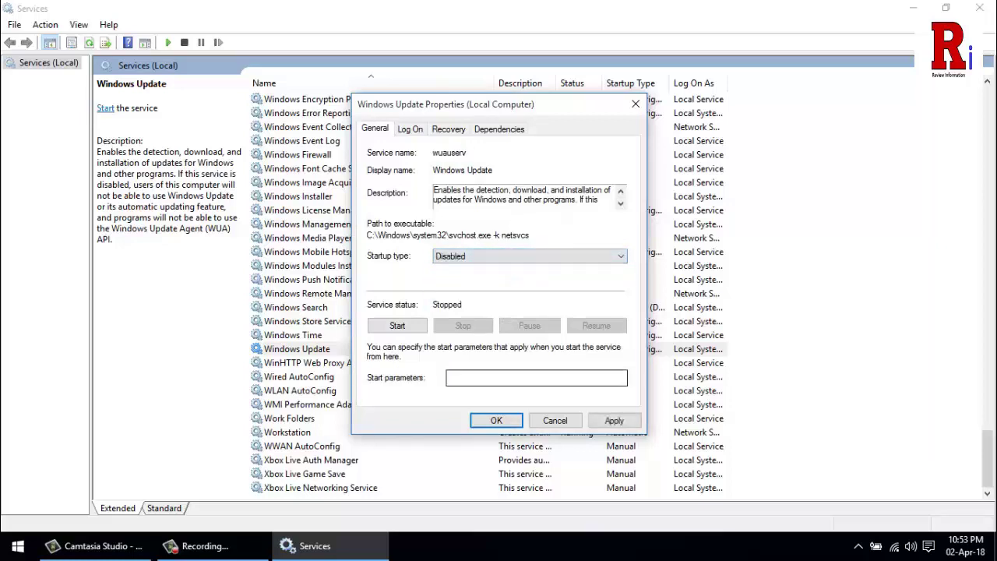
pyautogui.click(614, 420)
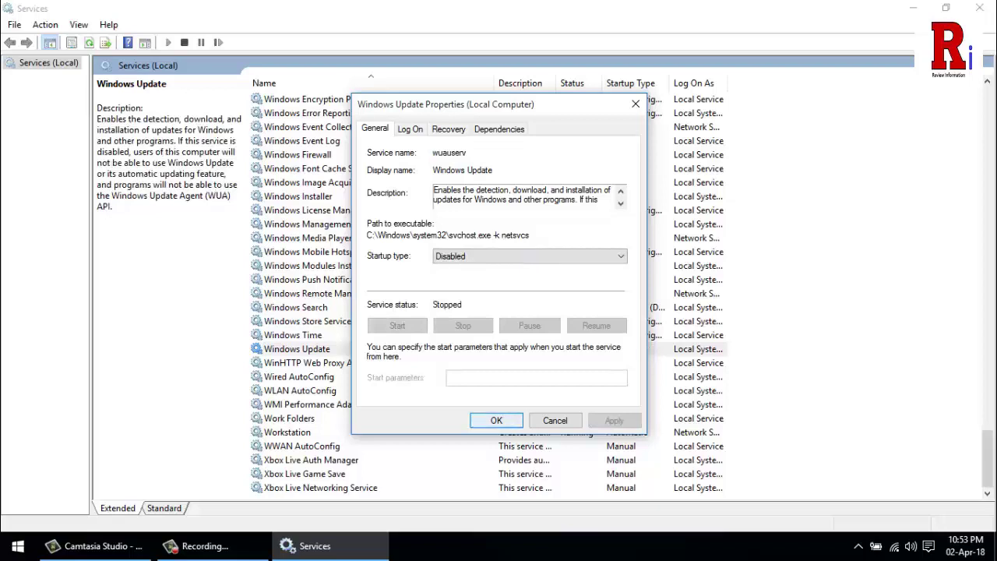
pyautogui.click(496, 420)
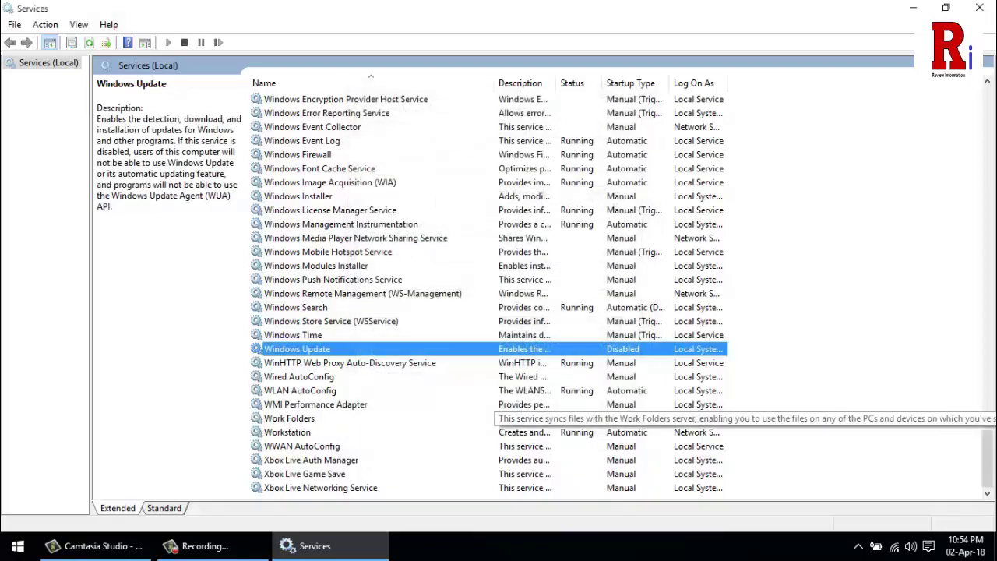
pyautogui.click(979, 8)
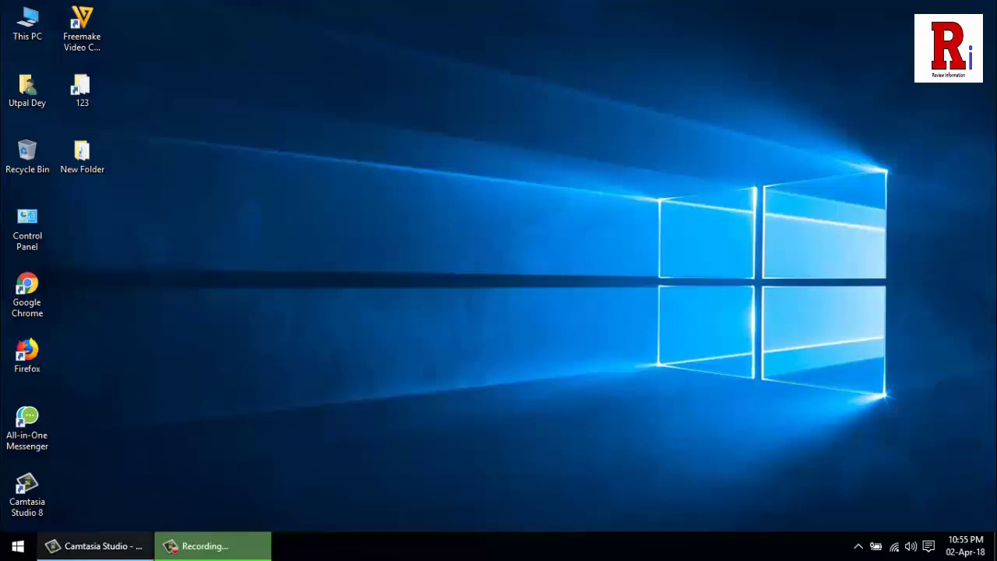
# - Replace the previous Run command with gpedit.msc and launch the Group Policy Editor
pyautogui.click(18, 546)
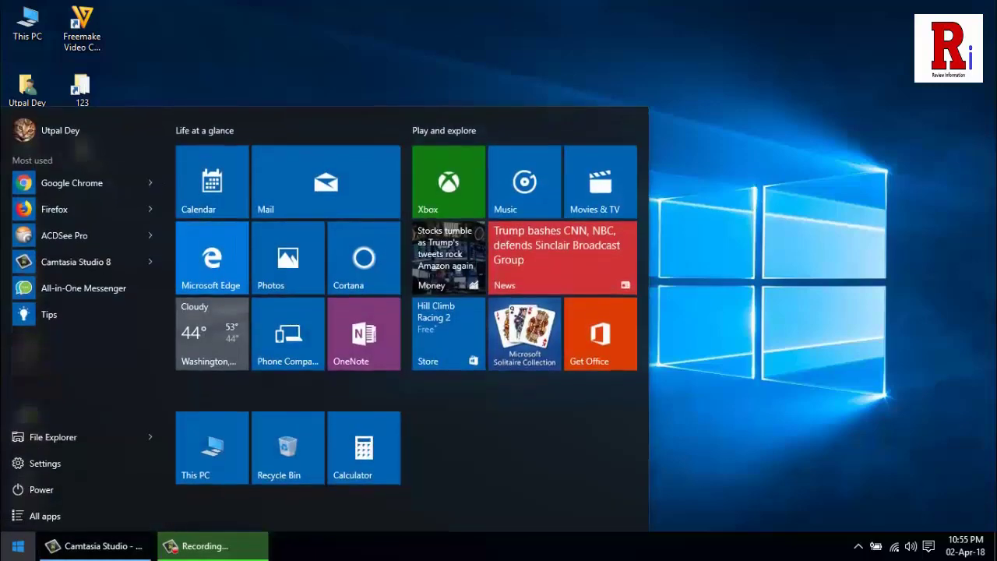
pyautogui.write('ru')
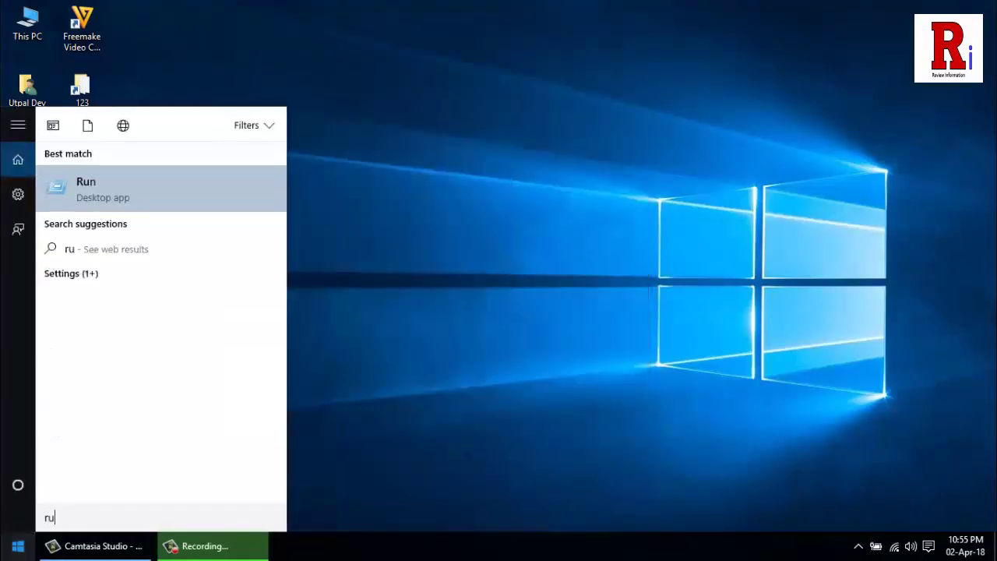
pyautogui.write('n')
pyautogui.press('Return')
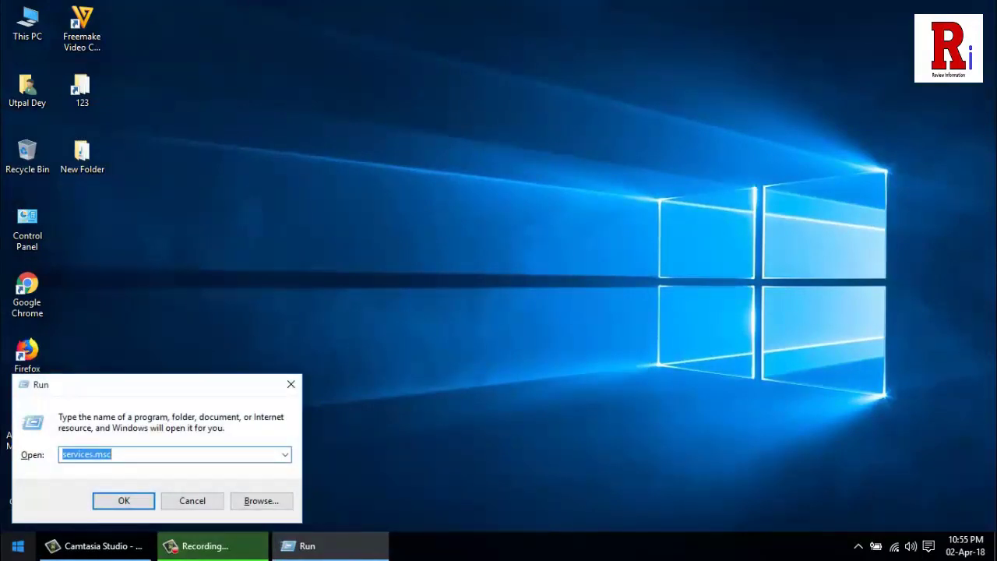
pyautogui.press('BackSpace')
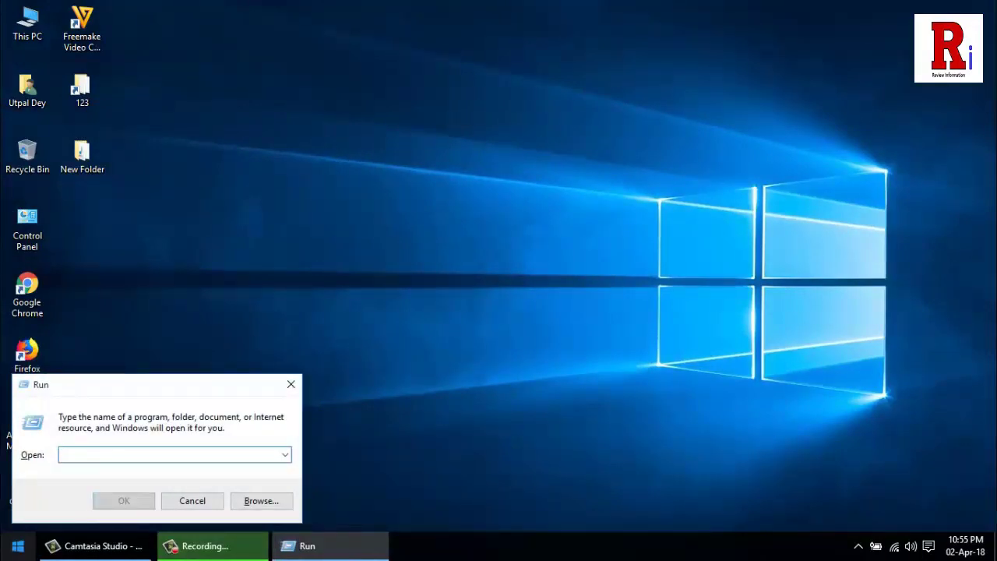
pyautogui.write('gp')
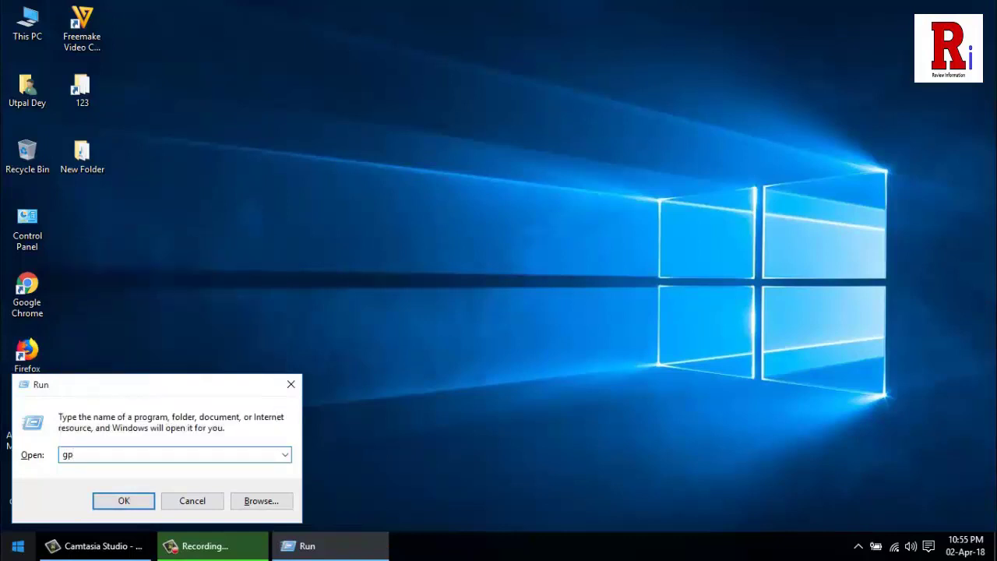
pyautogui.write('edi')
pyautogui.write('t')
pyautogui.write('.')
pyautogui.write('msc')
pyautogui.press('Return')
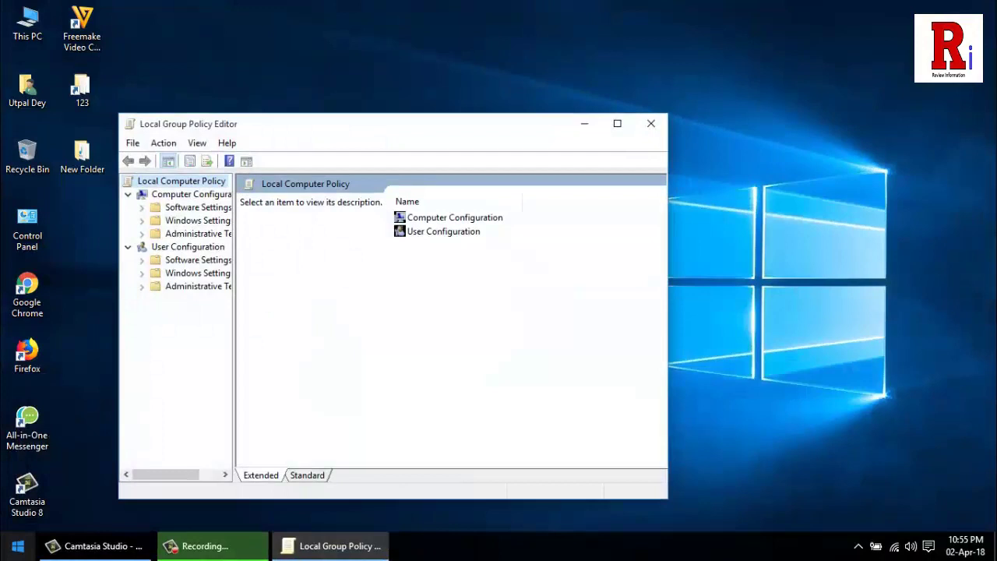
# - Maximize the editor, browse to Windows Components > Windows Update, and select Configure Automatic Updates
pyautogui.click(617, 123)
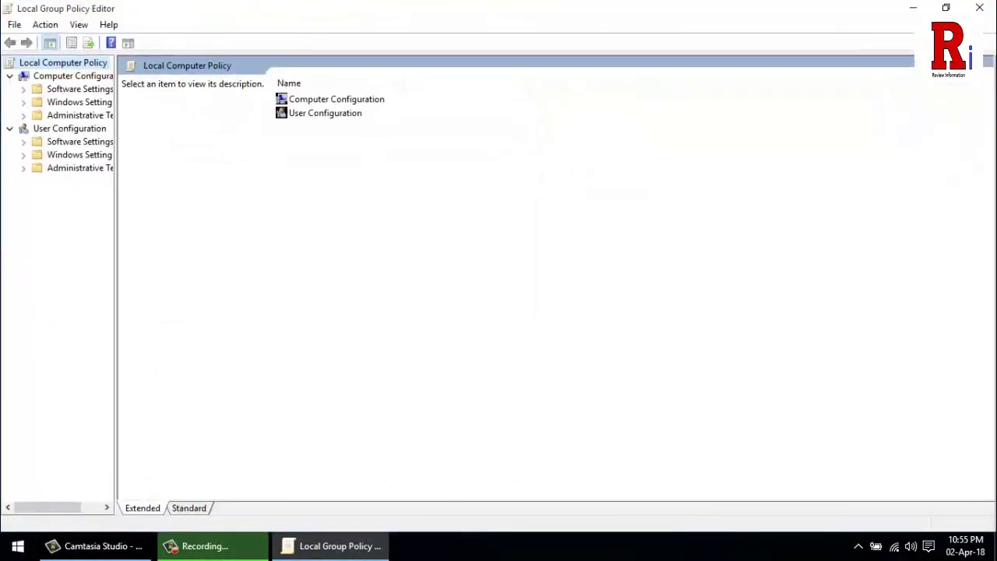
pyautogui.moveTo(115, 280); pyautogui.dragTo(162, 281)
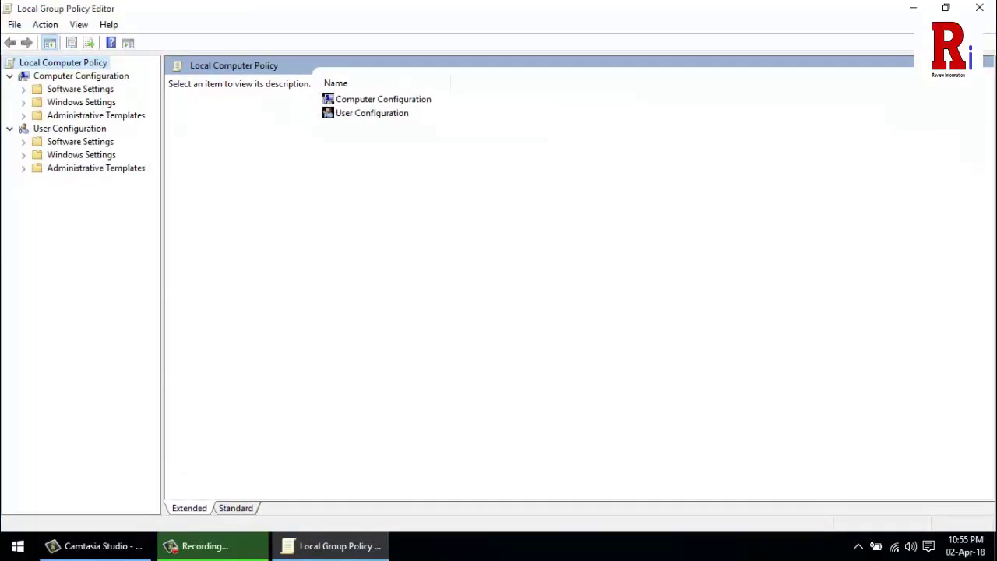
pyautogui.press('Down')
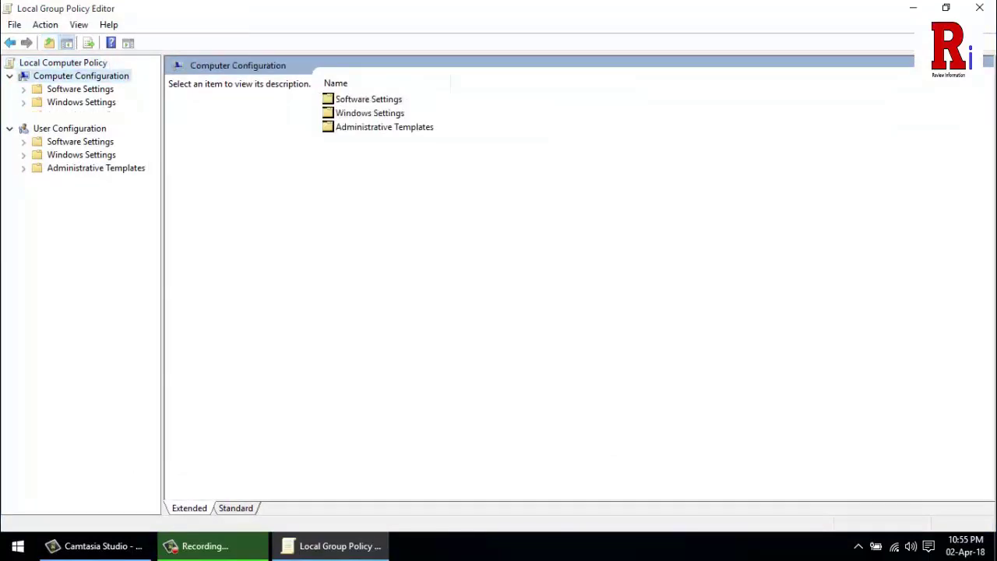
pyautogui.press('Down')
pyautogui.press('Down')
pyautogui.press('Down')
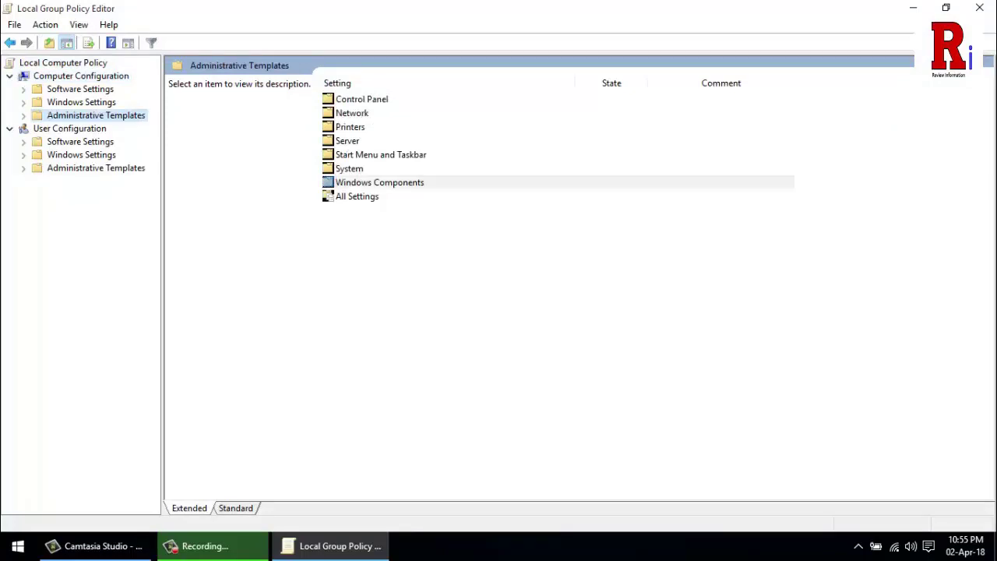
pyautogui.doubleClick(380, 182)
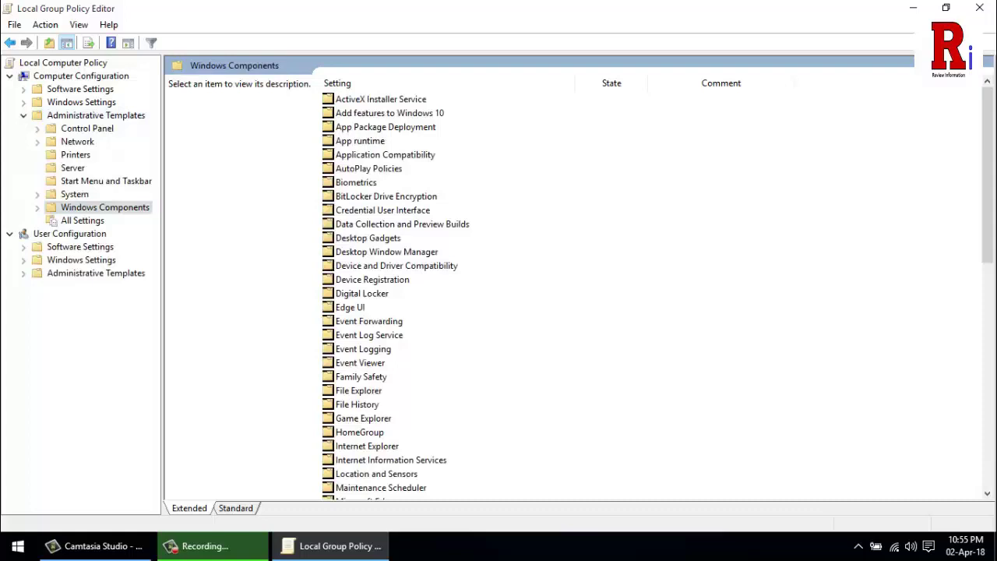
pyautogui.moveTo(987, 174); pyautogui.dragTo(987, 399)
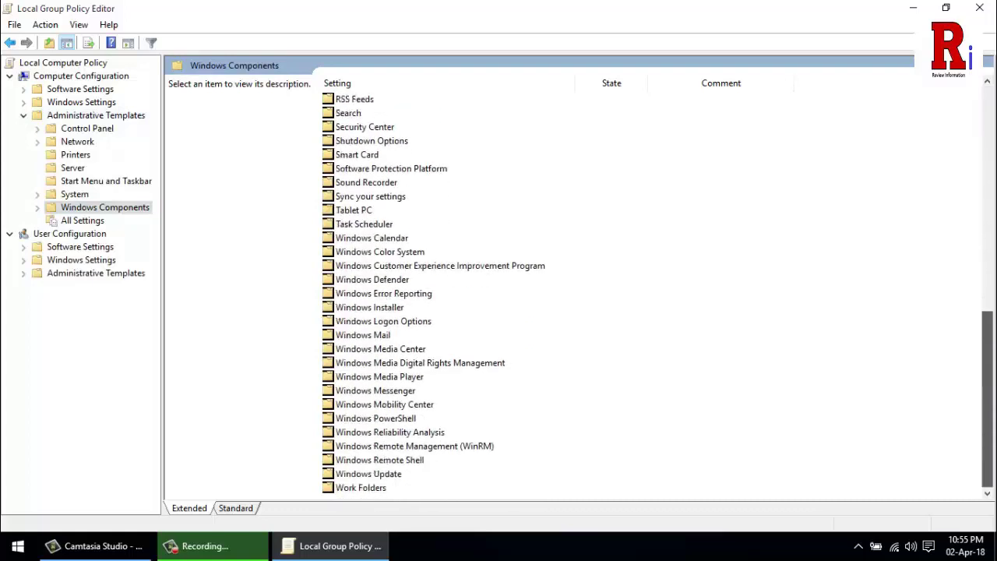
pyautogui.click(369, 473)
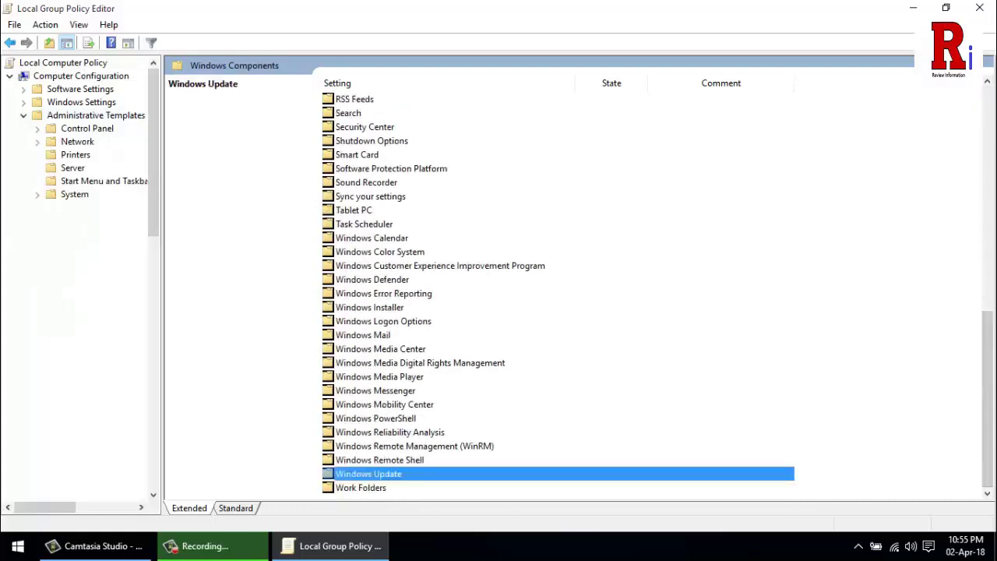
pyautogui.doubleClick(369, 474)
pyautogui.click(394, 155)
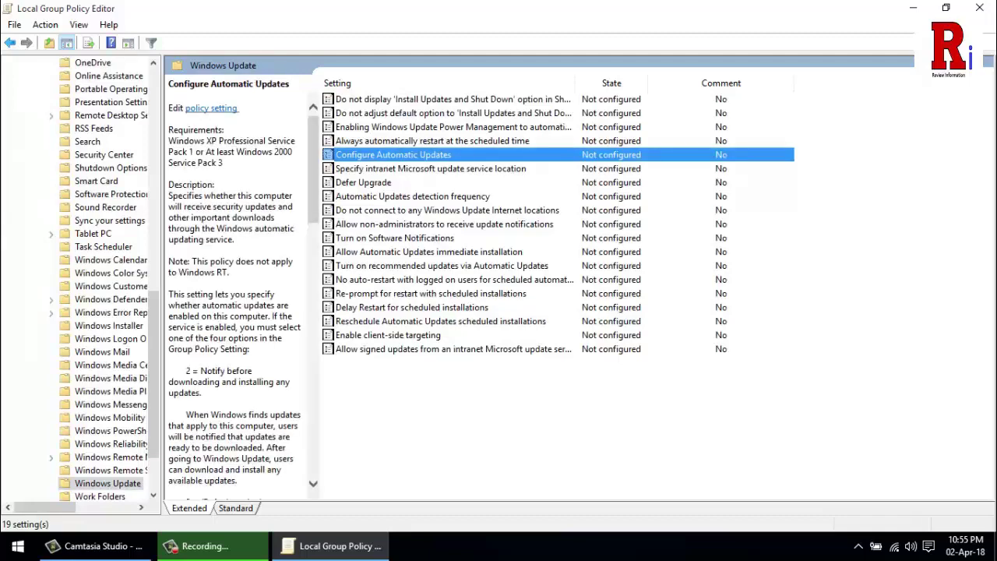
# - Set Configure Automatic Updates to Disabled, apply it, and close the policy settings
pyautogui.doubleClick(394, 154)
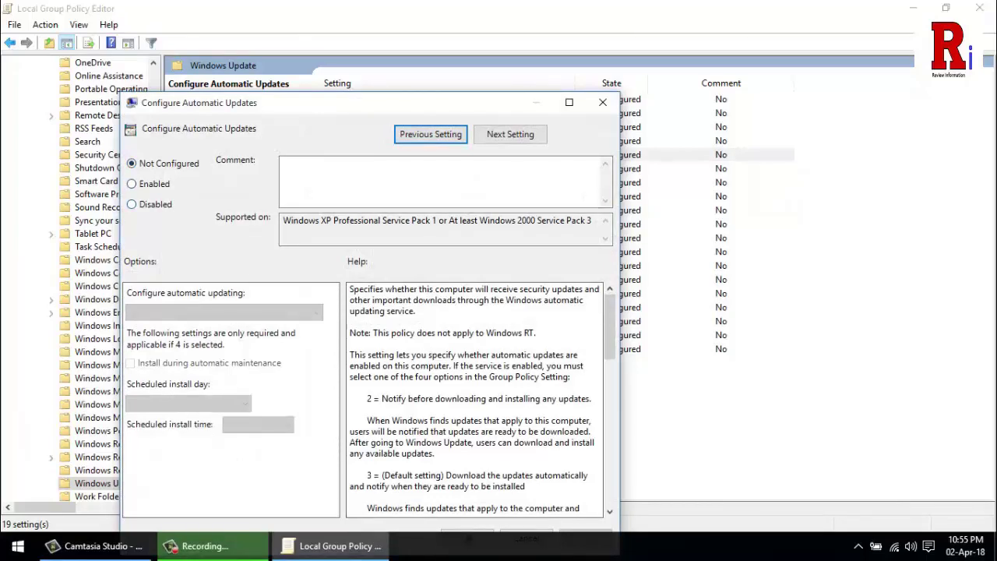
pyautogui.click(132, 204)
pyautogui.moveTo(327, 102); pyautogui.dragTo(360, 36)
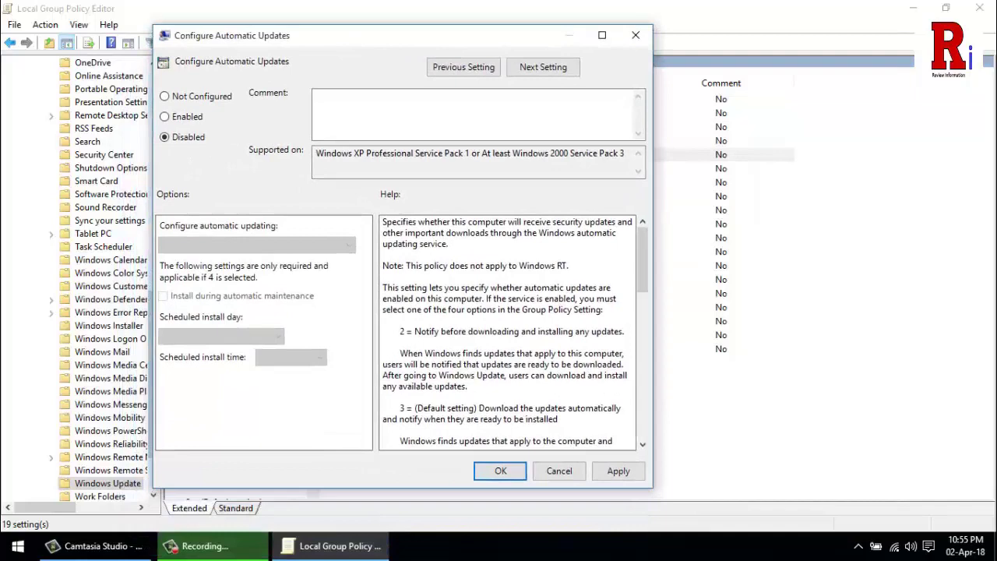
pyautogui.click(619, 470)
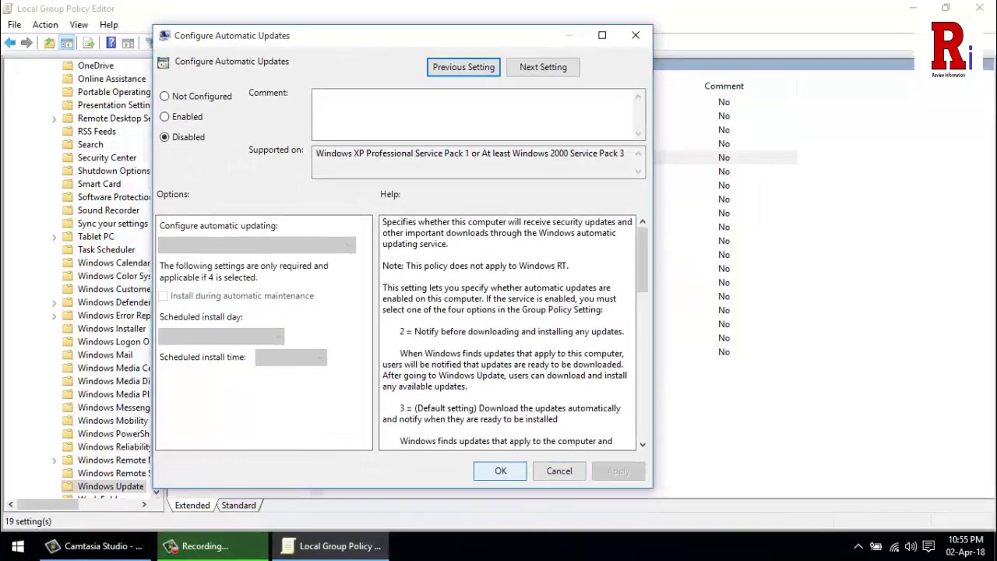
pyautogui.press('Return')
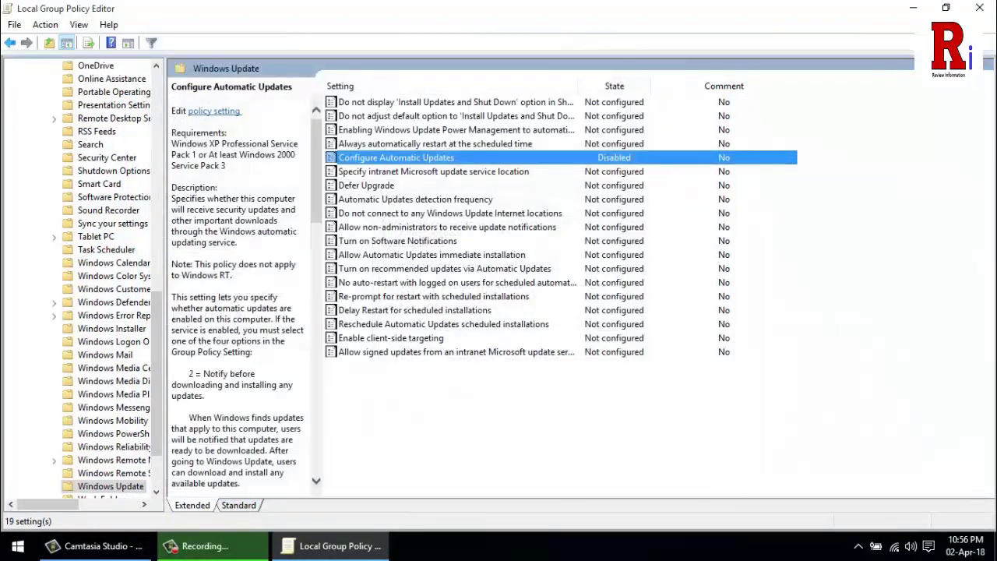
# - Close the Local Group Policy Editor window to return to the desktop
pyautogui.click(980, 8)
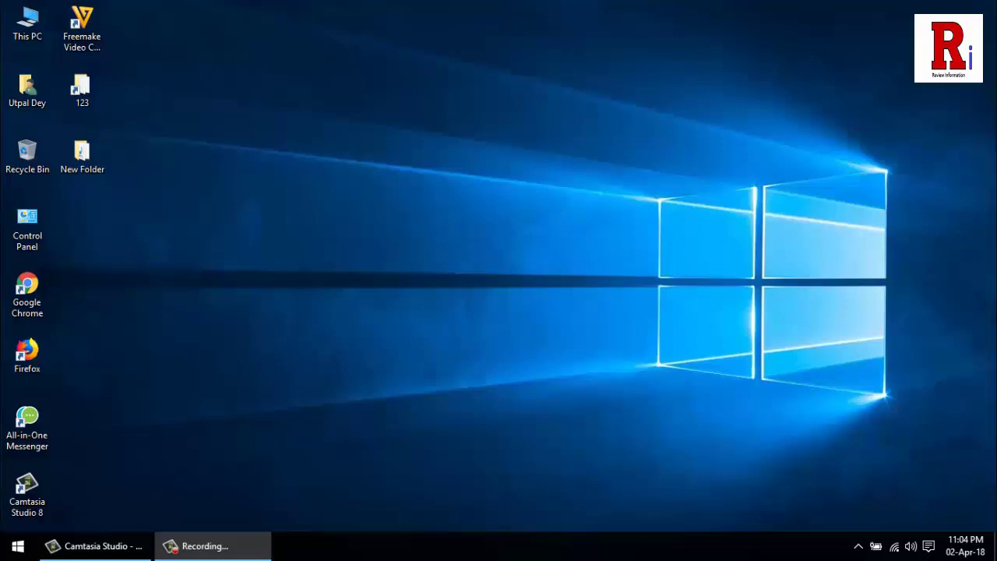
# - Launch regedit from the Run dialog to open the Registry Editor
pyautogui.click(17, 545)
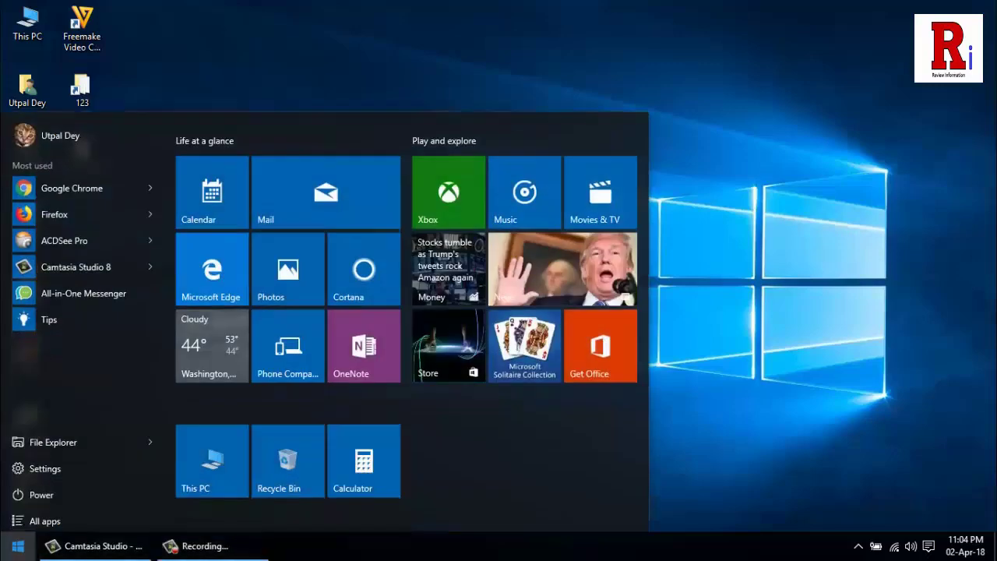
pyautogui.write('run')
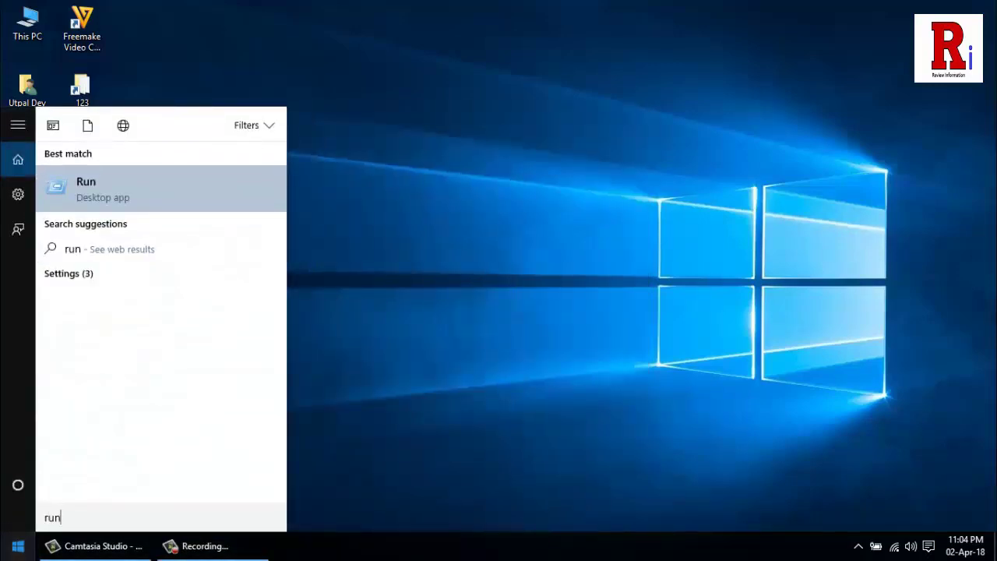
pyautogui.press('Return')
pyautogui.write('reg')
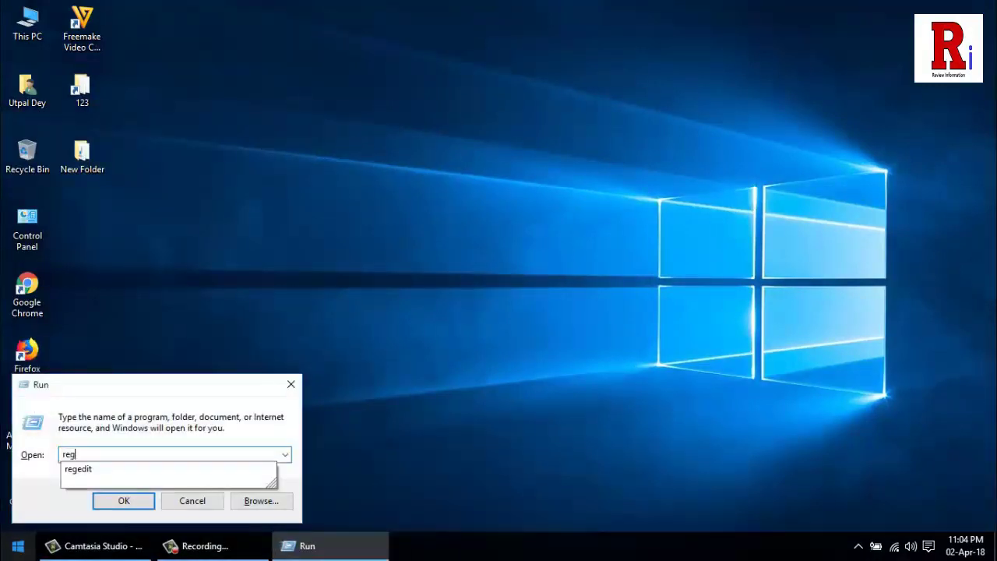
pyautogui.write('edit')
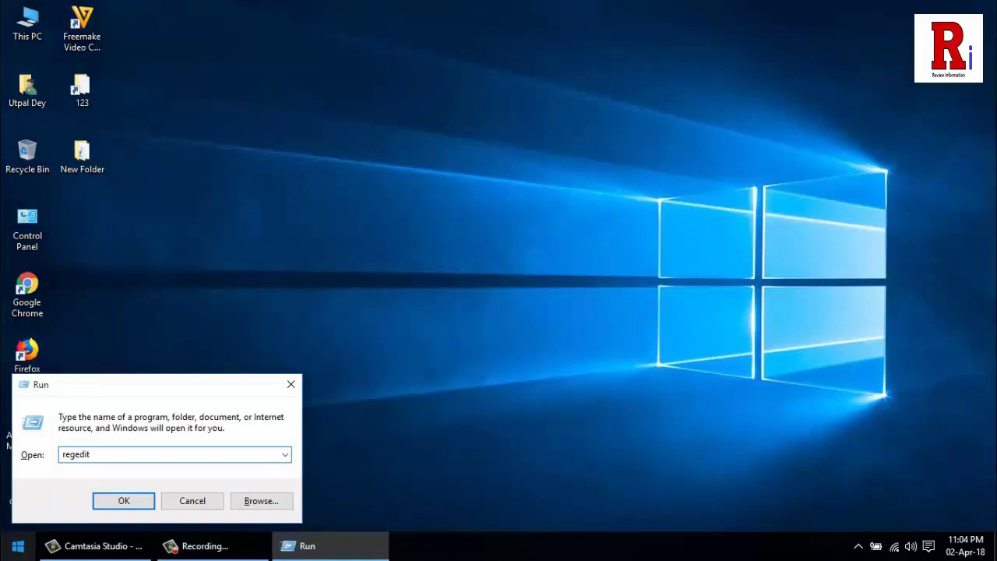
pyautogui.press('Return')
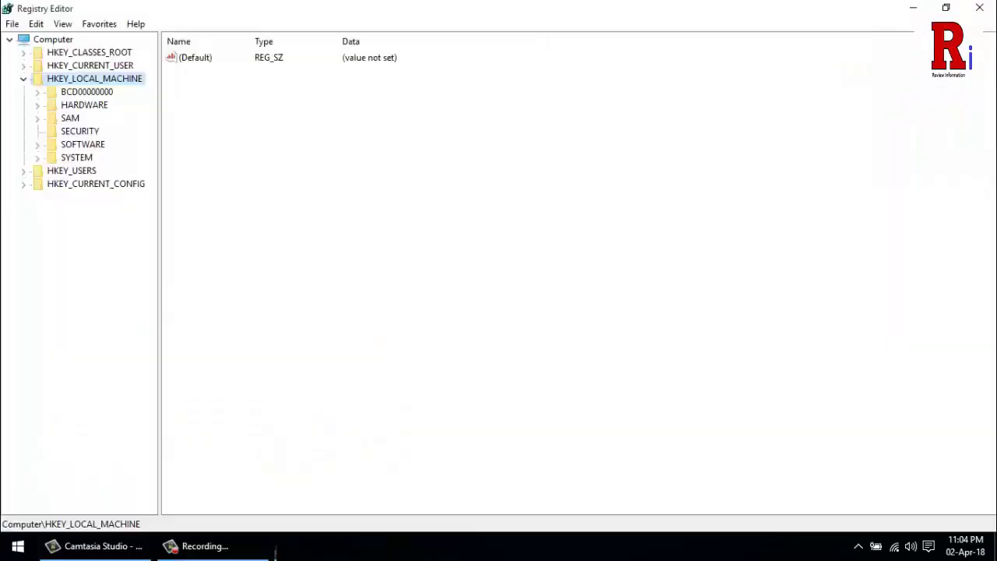
# - Expand HKEY_LOCAL_MACHINE > SOFTWARE > Policies > Microsoft and open the Windows key
pyautogui.press('Left')
pyautogui.press('Right')
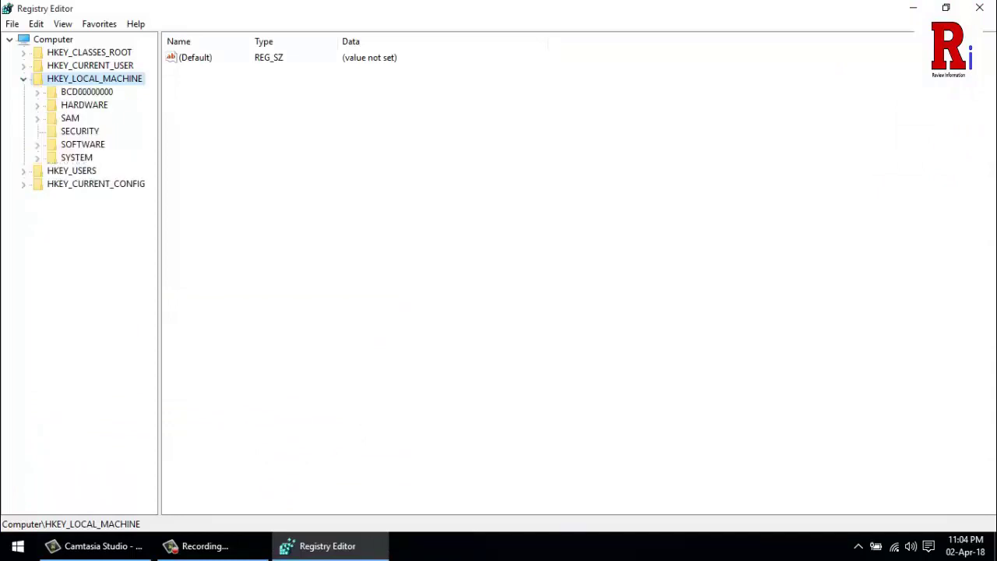
pyautogui.press('Down')
pyautogui.press('Down')
pyautogui.press('Down')
pyautogui.press('Right')
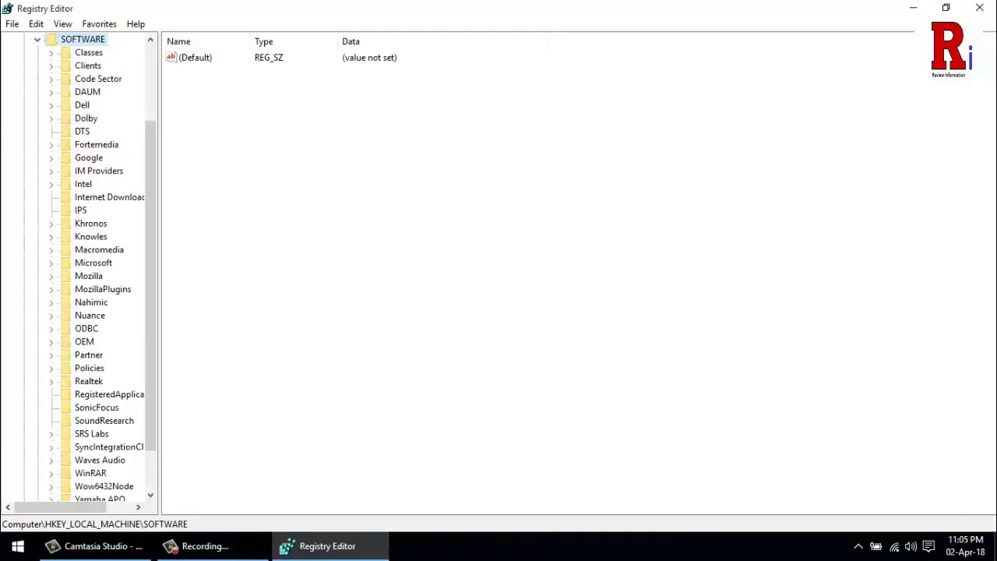
pyautogui.press('p')
pyautogui.press('p')
pyautogui.press('Right')
pyautogui.scroll(-2, 78, 273)
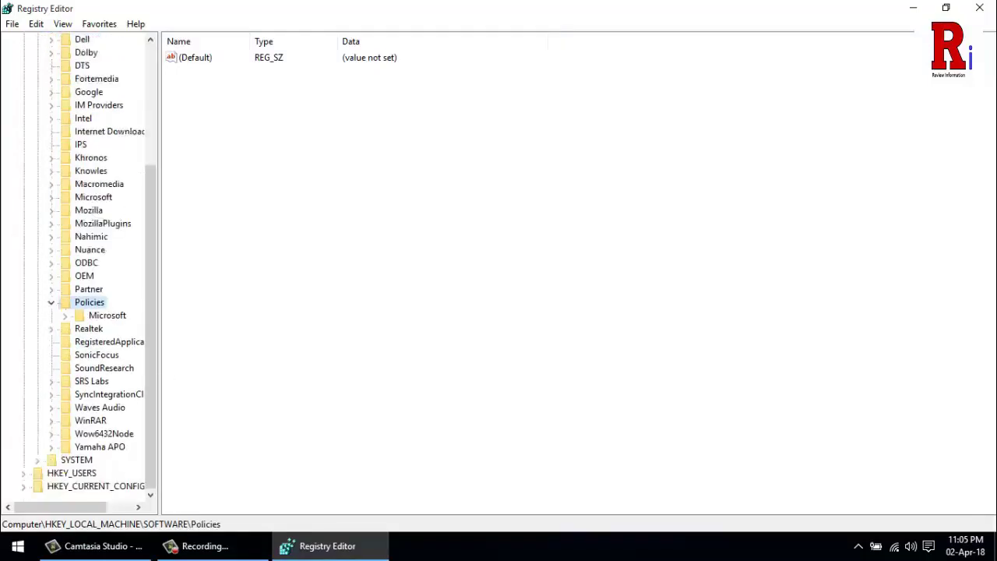
pyautogui.press('Down')
pyautogui.press('Right')
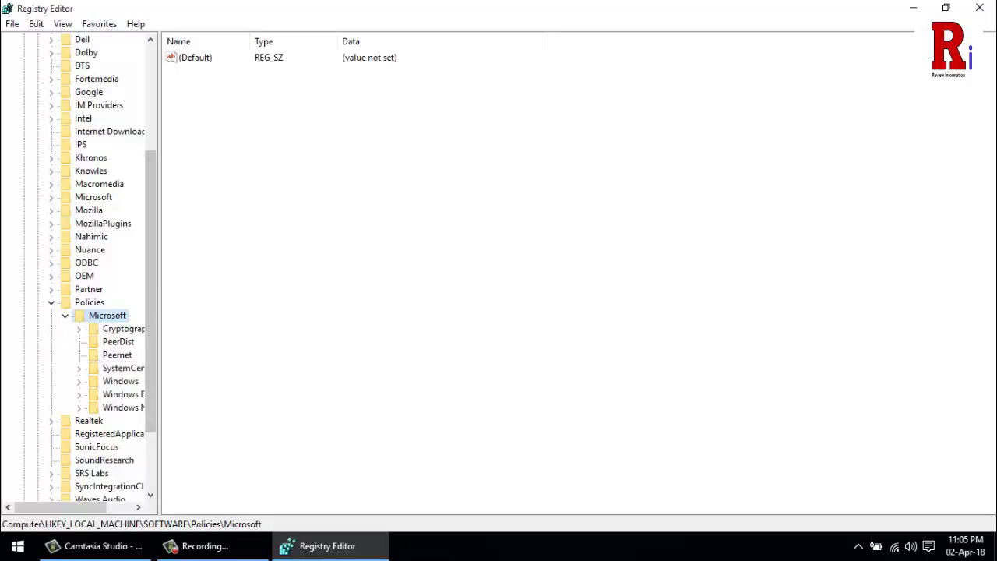
pyautogui.moveTo(60, 507); pyautogui.dragTo(85, 507)
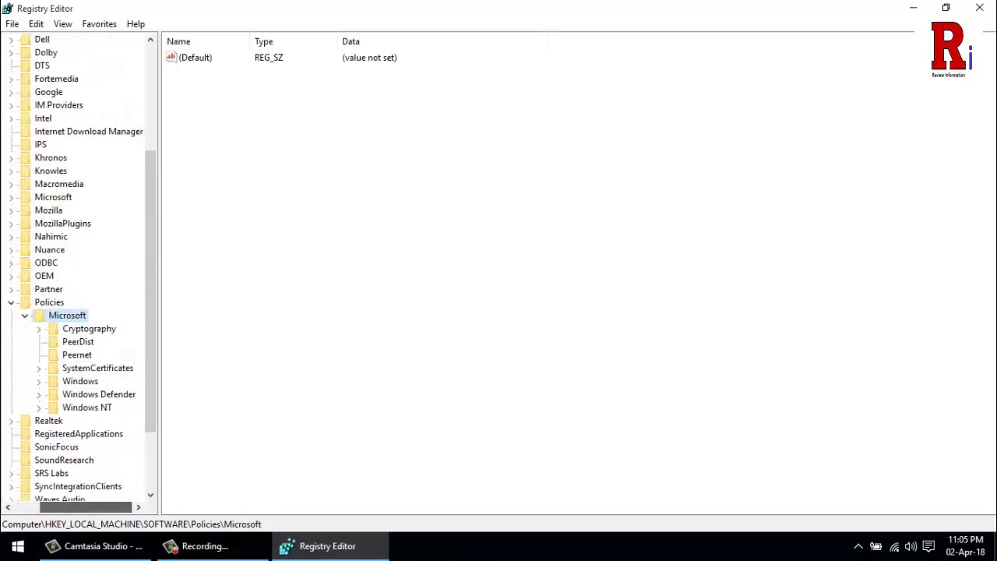
pyautogui.doubleClick(82, 381)
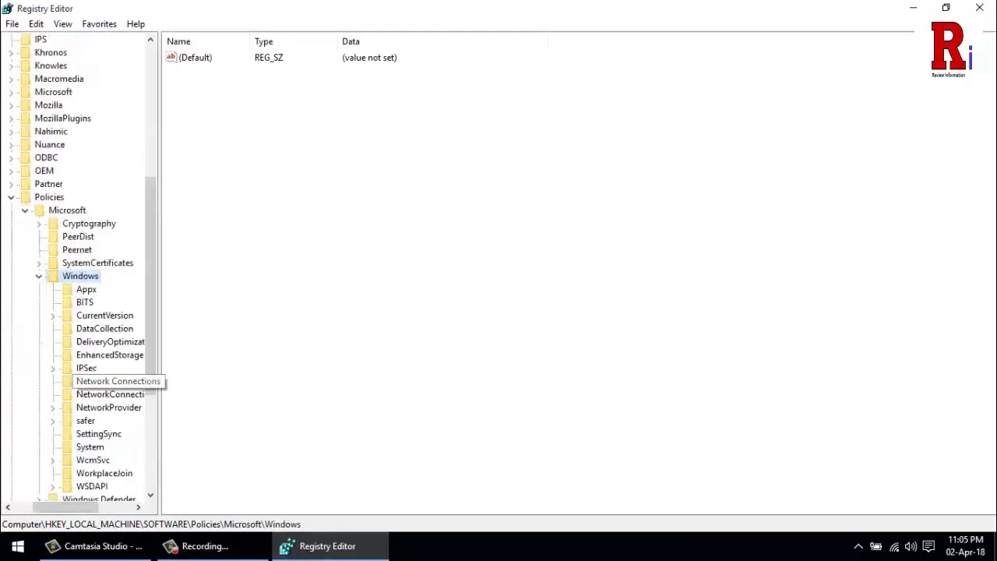
pyautogui.scroll(-3, 78, 265)
pyautogui.scroll(-1, 78, 265)
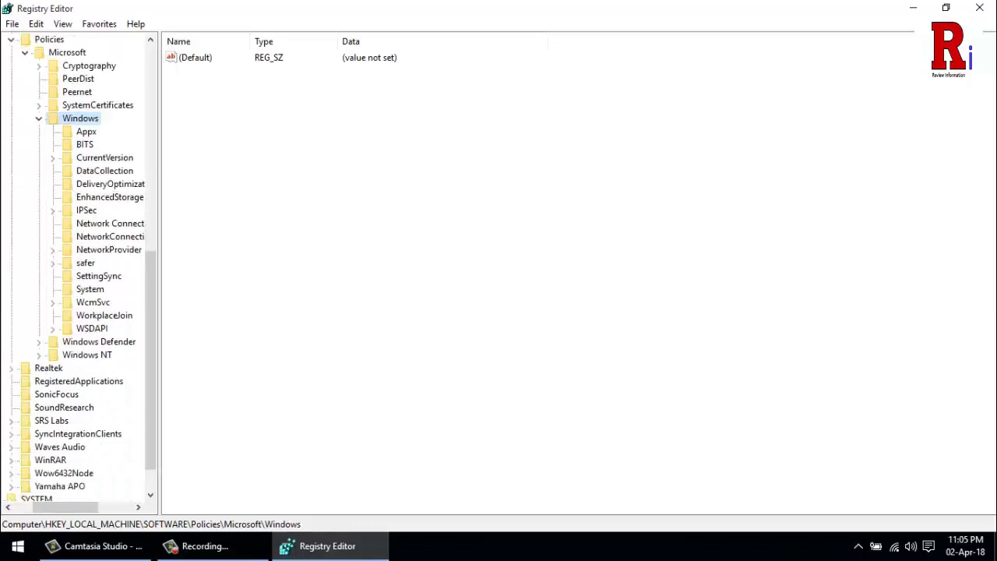
# - Create a new key named WindowsUpdate under Policies\Microsoft\Windows
pyautogui.rightClick(85, 119)
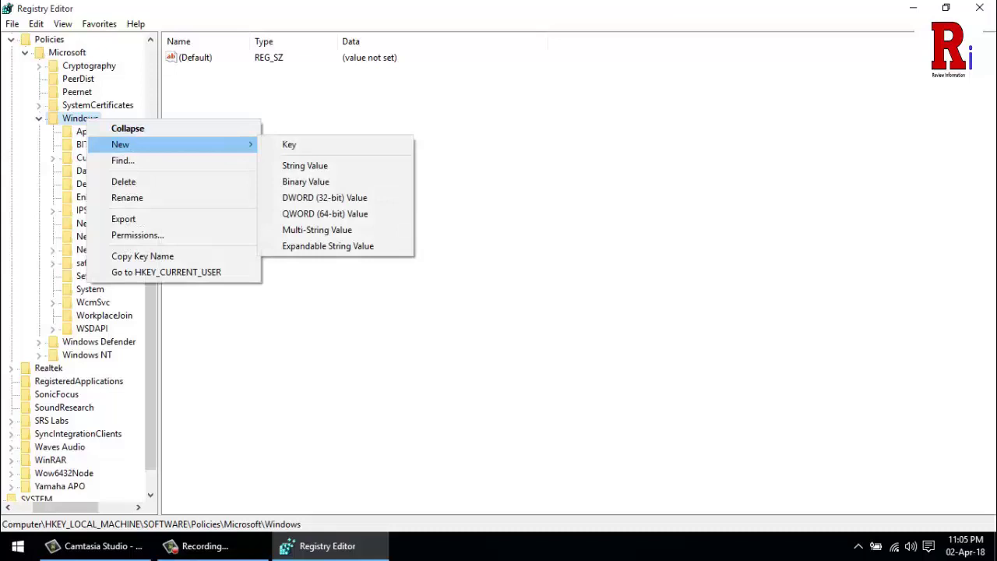
pyautogui.click(289, 145)
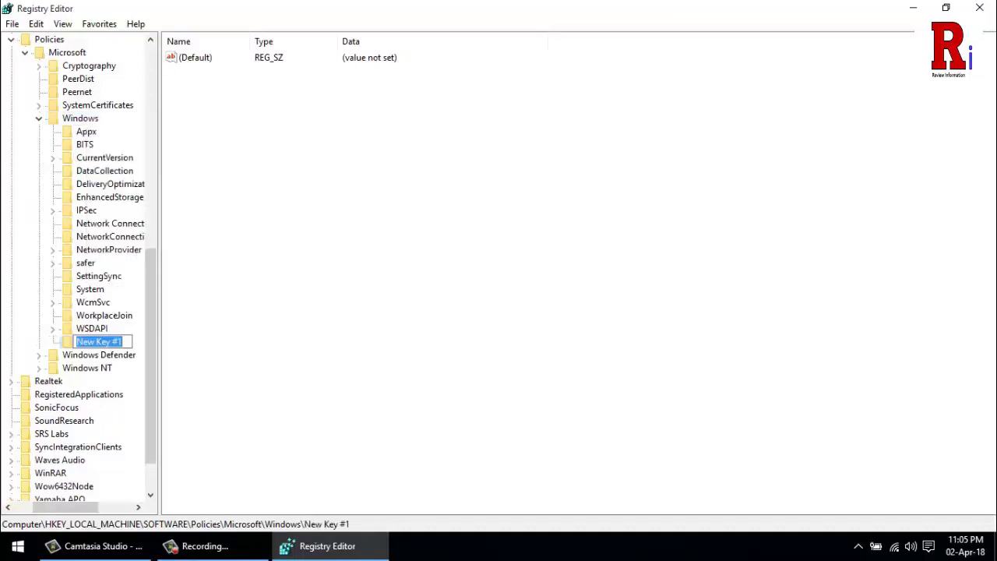
pyautogui.write('Win')
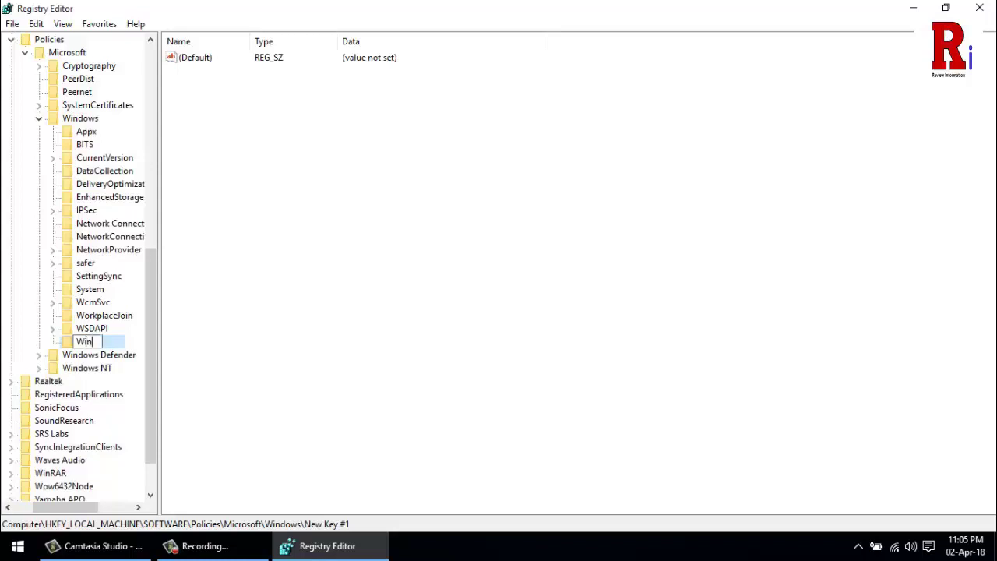
pyautogui.write('dows')
pyautogui.write('Up')
pyautogui.write('date')
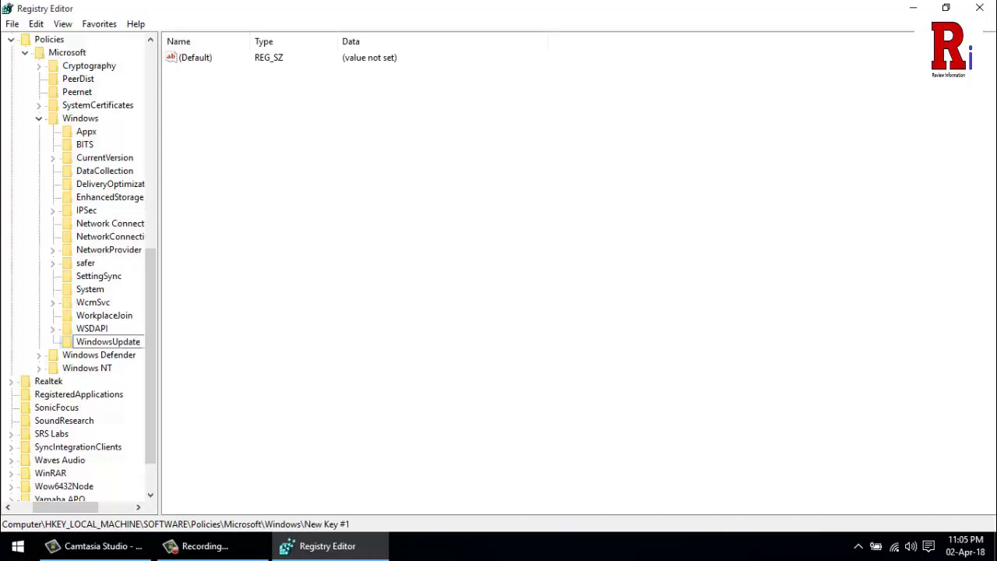
pyautogui.press('Return')
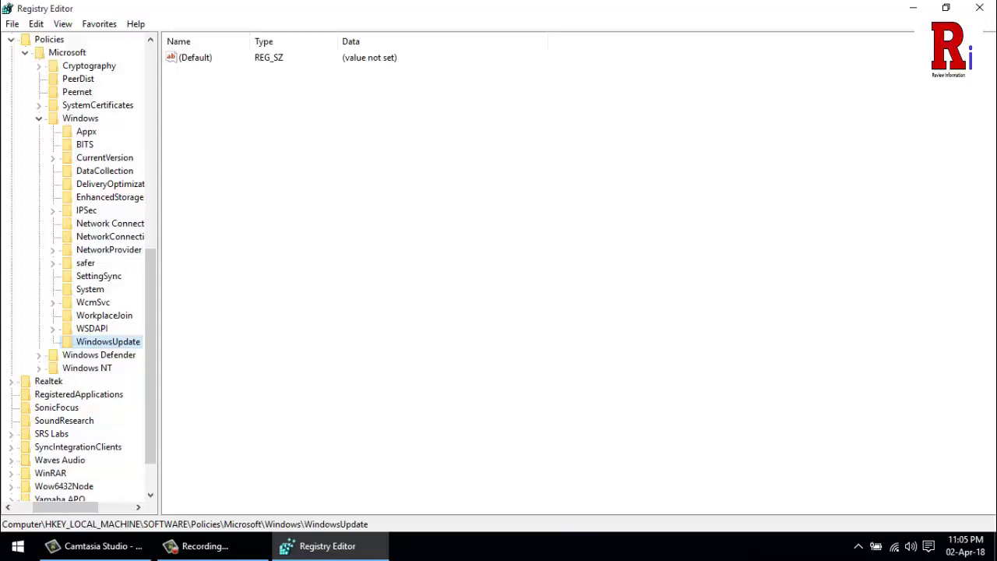
# - Create a new subkey named AU inside WindowsUpdate
pyautogui.rightClick(108, 340)
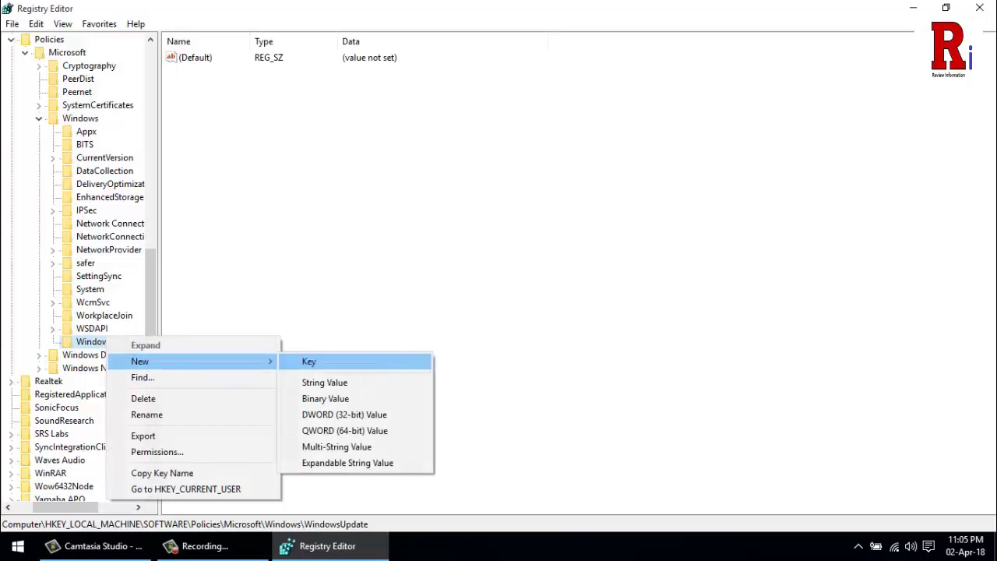
pyautogui.click(310, 361)
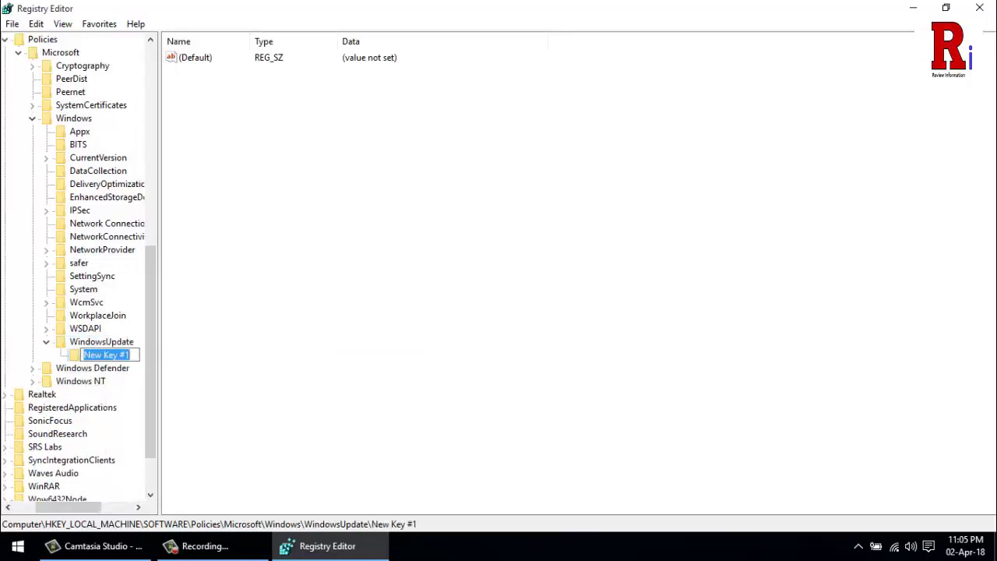
pyautogui.write('A')
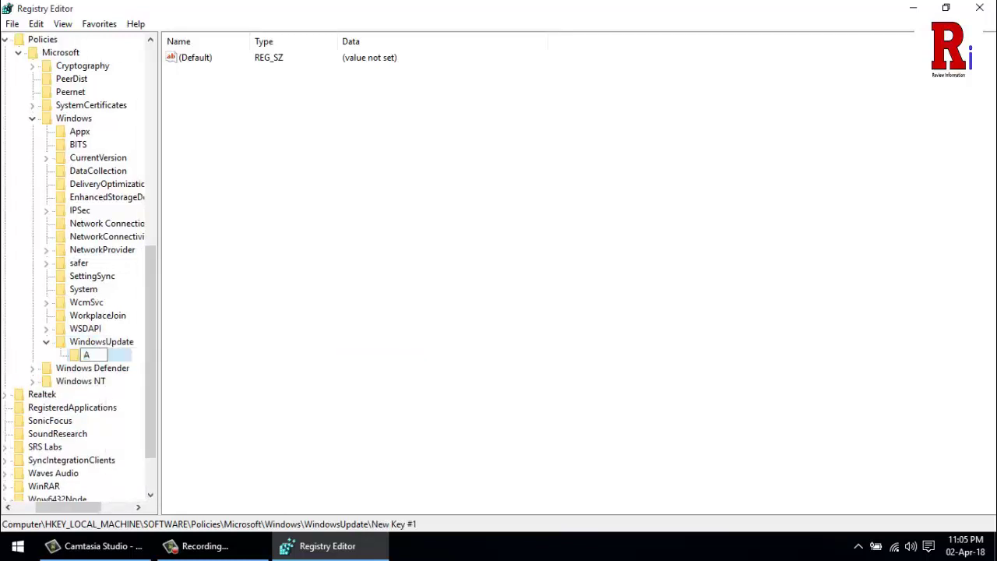
pyautogui.write('U')
pyautogui.press('Return')
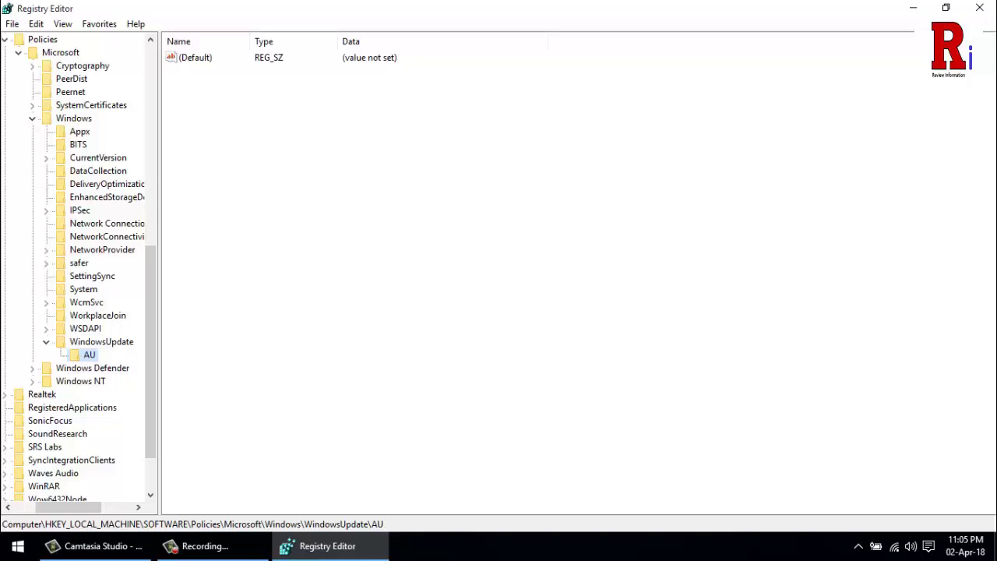
# - Add a 32-bit DWORD named AUOptions to the AU key with value data 2
pyautogui.rightClick(258, 144)
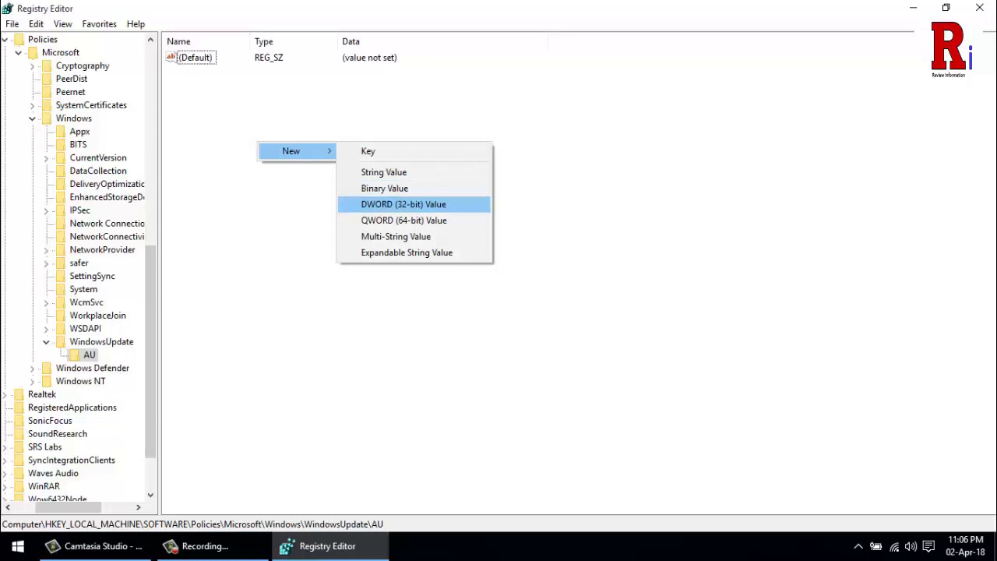
pyautogui.click(404, 204)
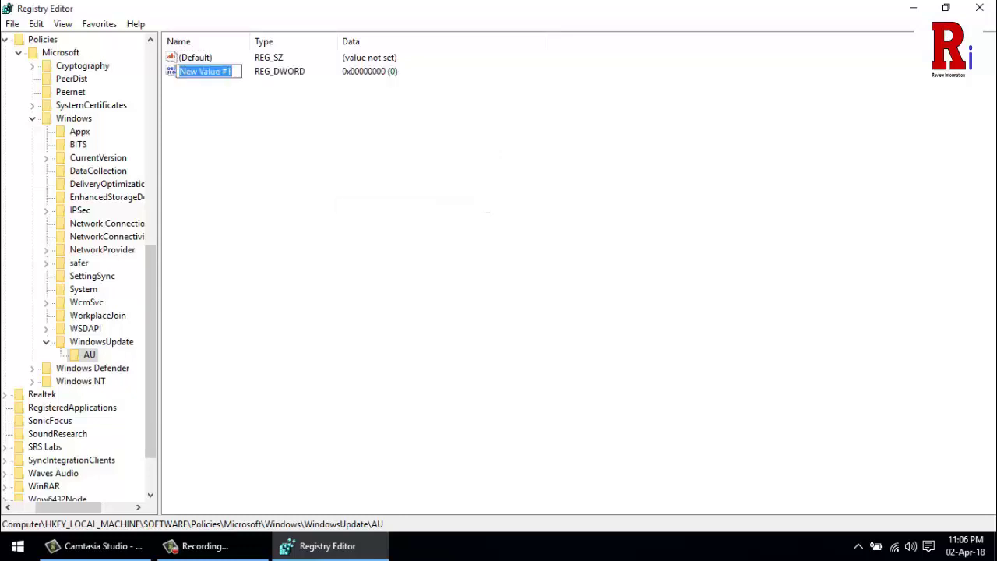
pyautogui.write('AU')
pyautogui.write('O')
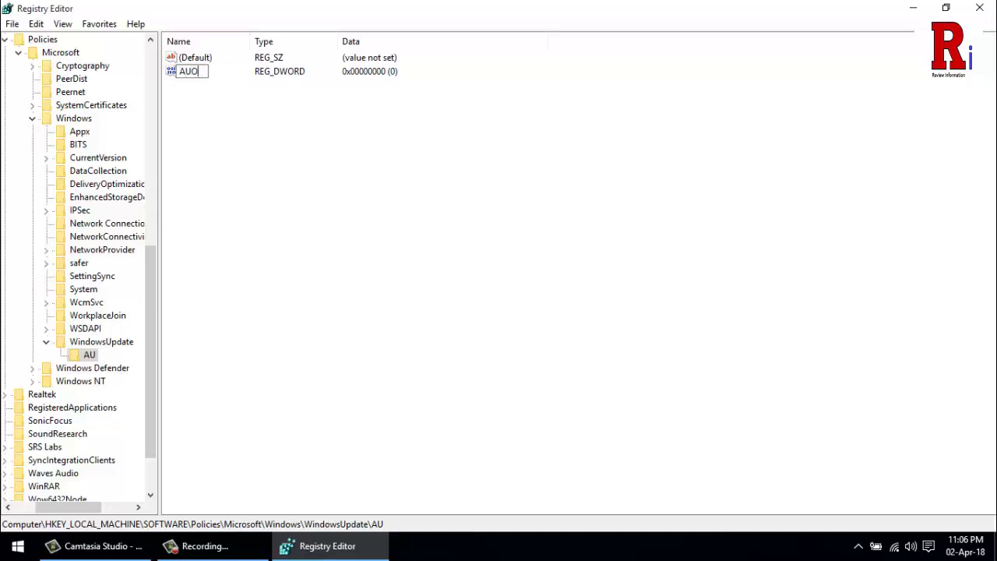
pyautogui.write('p')
pyautogui.write('tio')
pyautogui.write('ns')
pyautogui.press('Return')
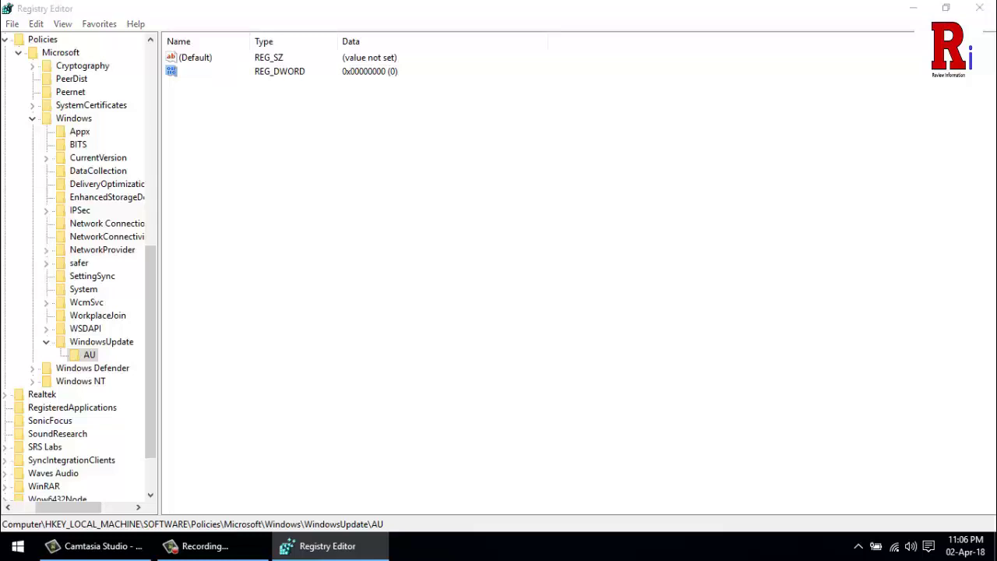
pyautogui.press('Return')
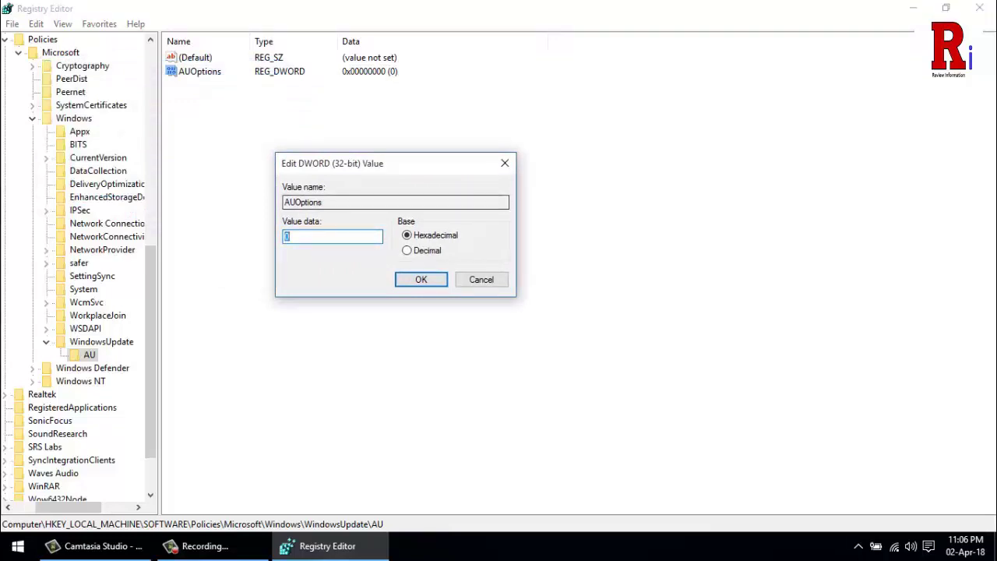
pyautogui.write('2')
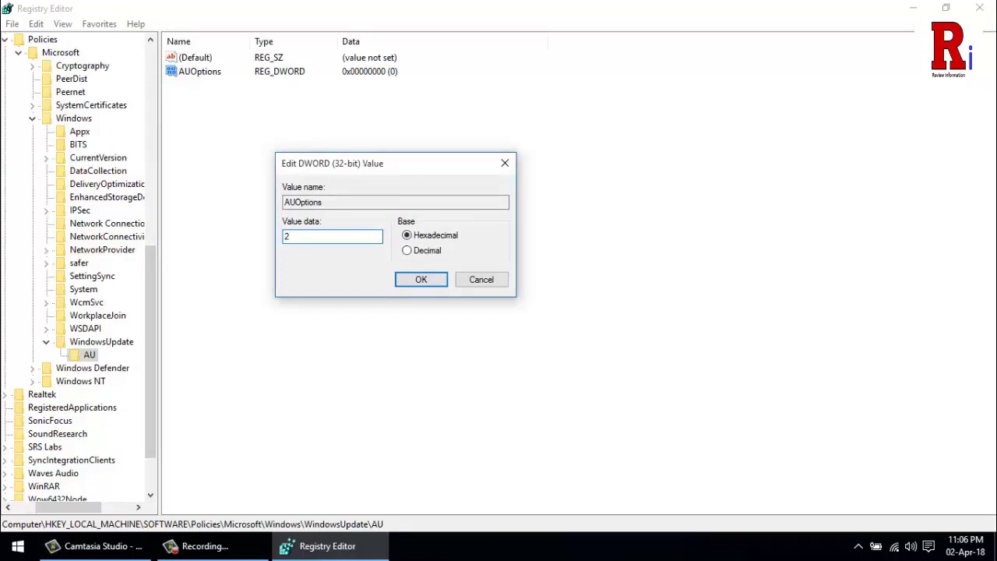
pyautogui.press('Return')
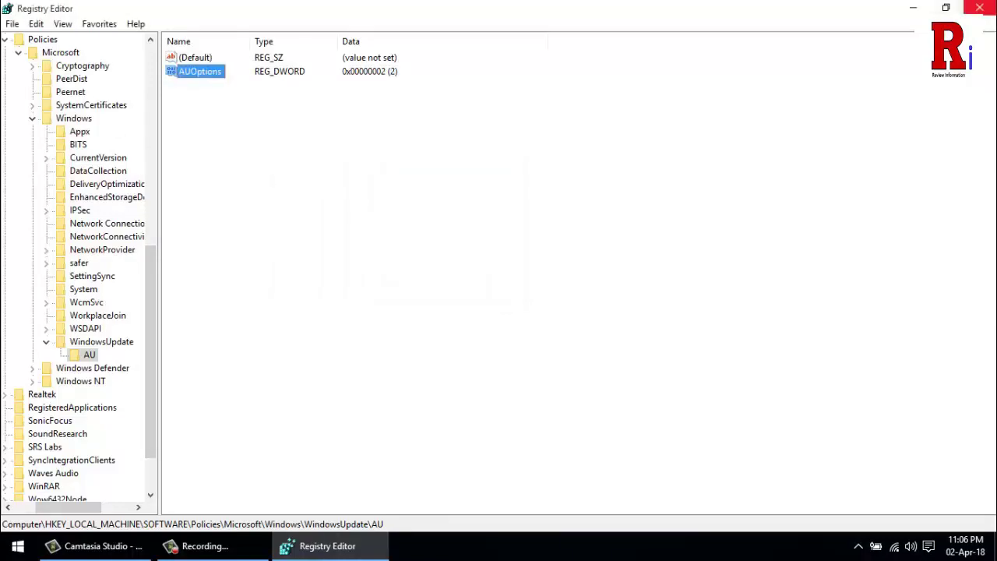
pyautogui.click(979, 8)
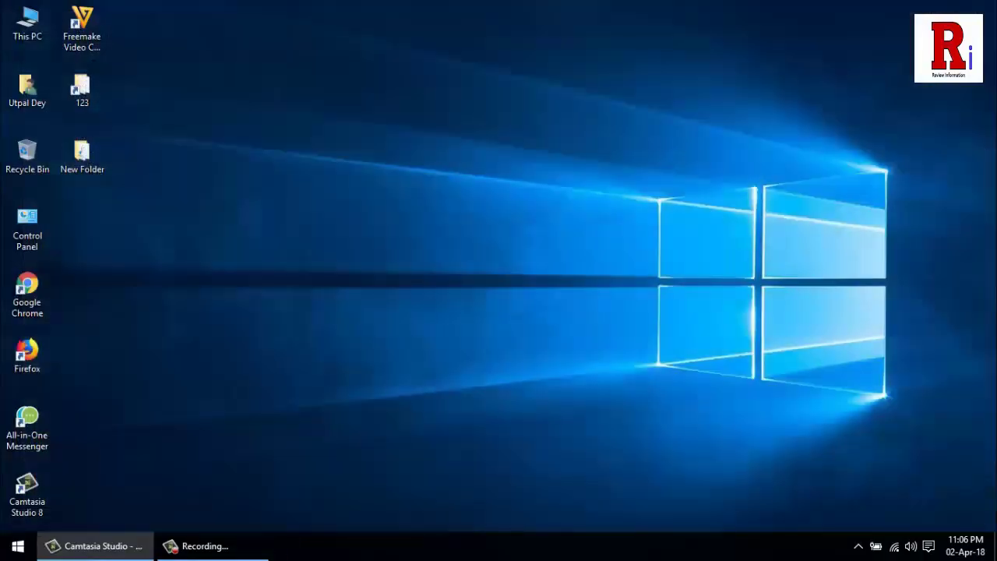